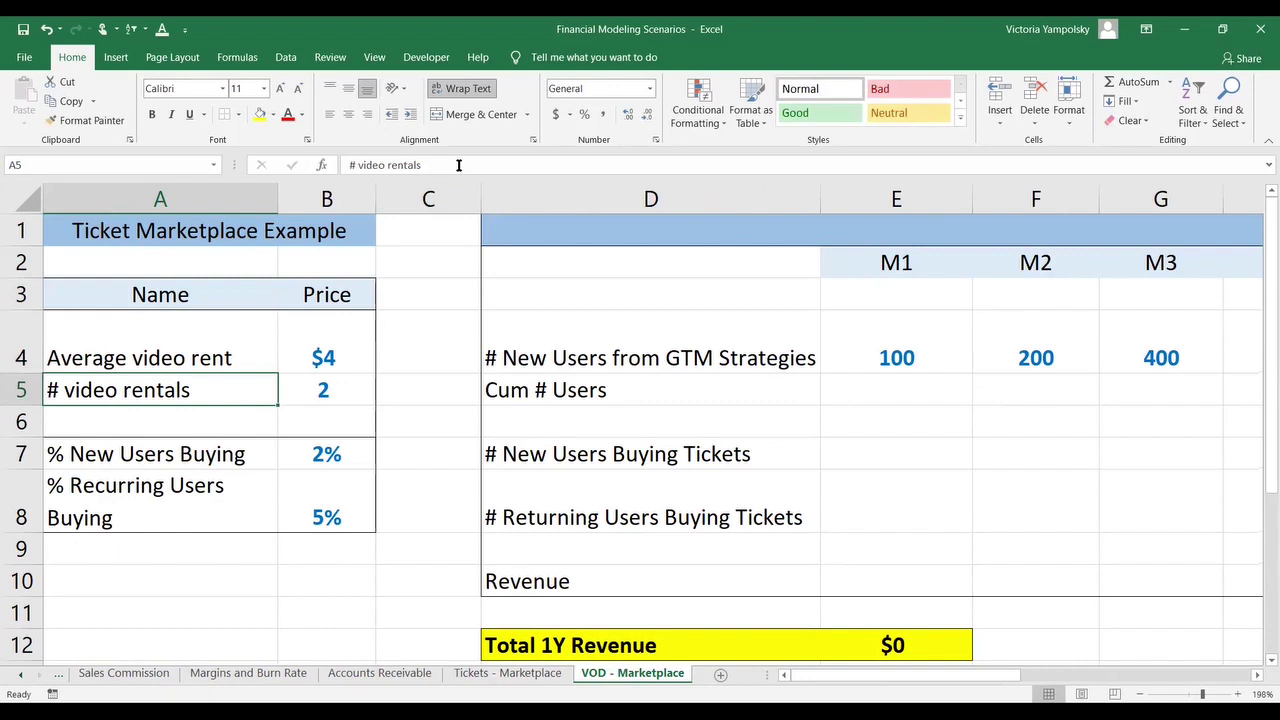
Step: Rename the A7 label from % New Users Buying to % New Users Renting
key("Up")
key("shift+Right")
key("shift+Left")
key("Right")
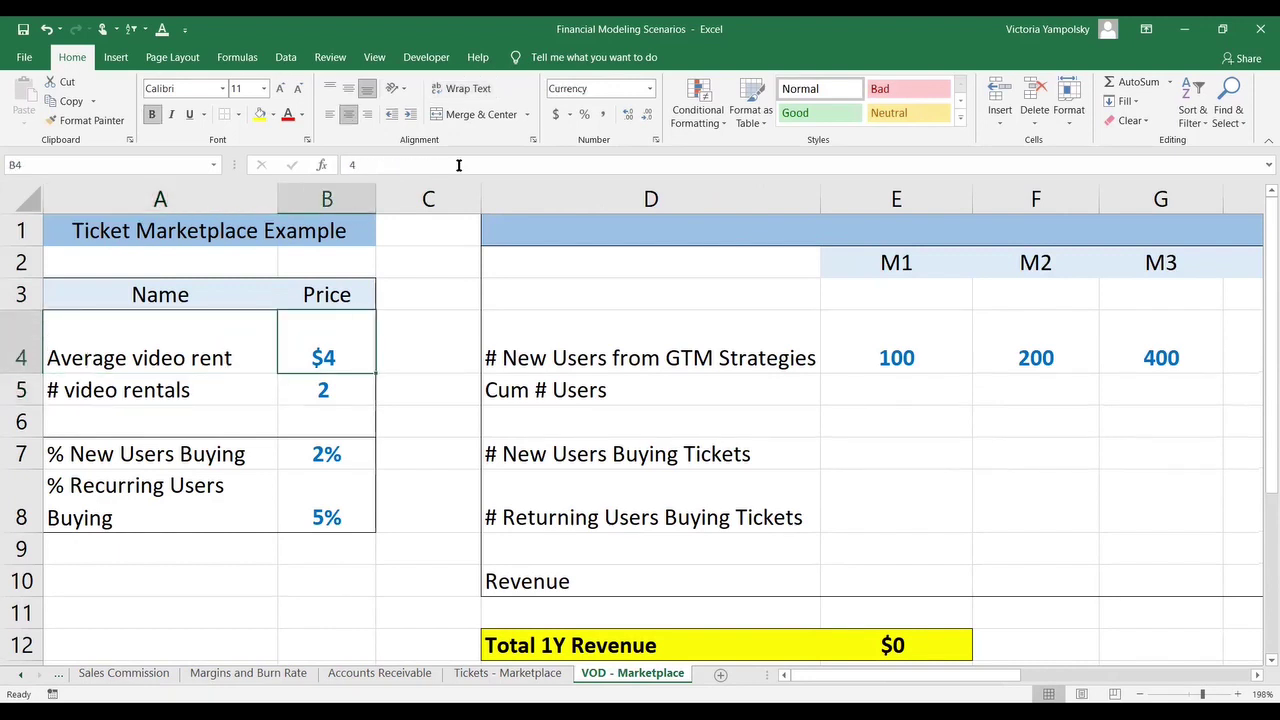
key("Down")
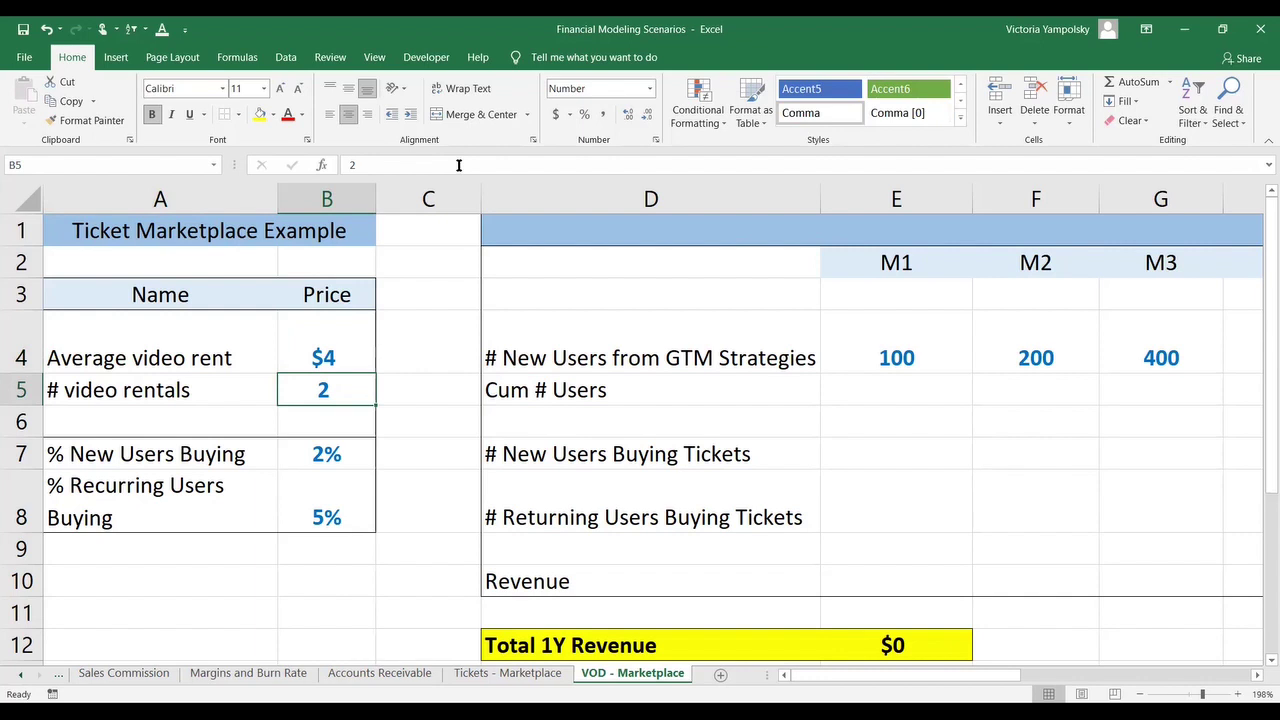
key("Down")
key("Down")
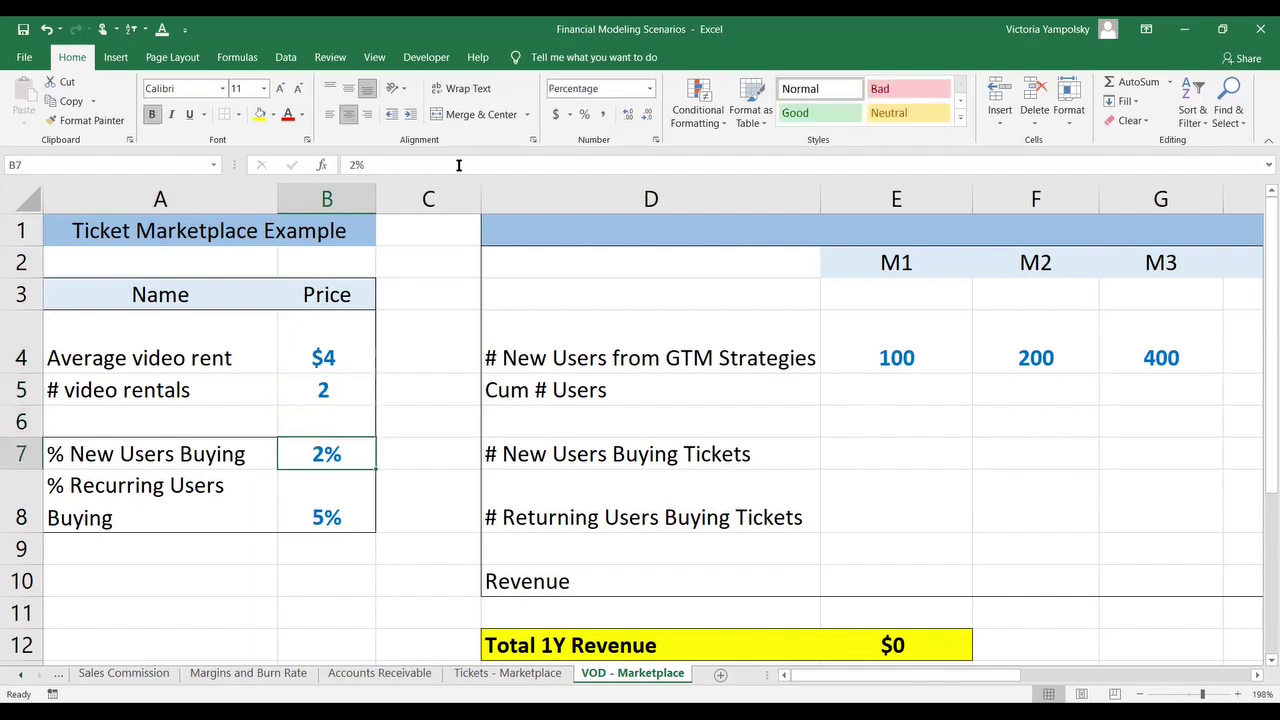
key("Left")
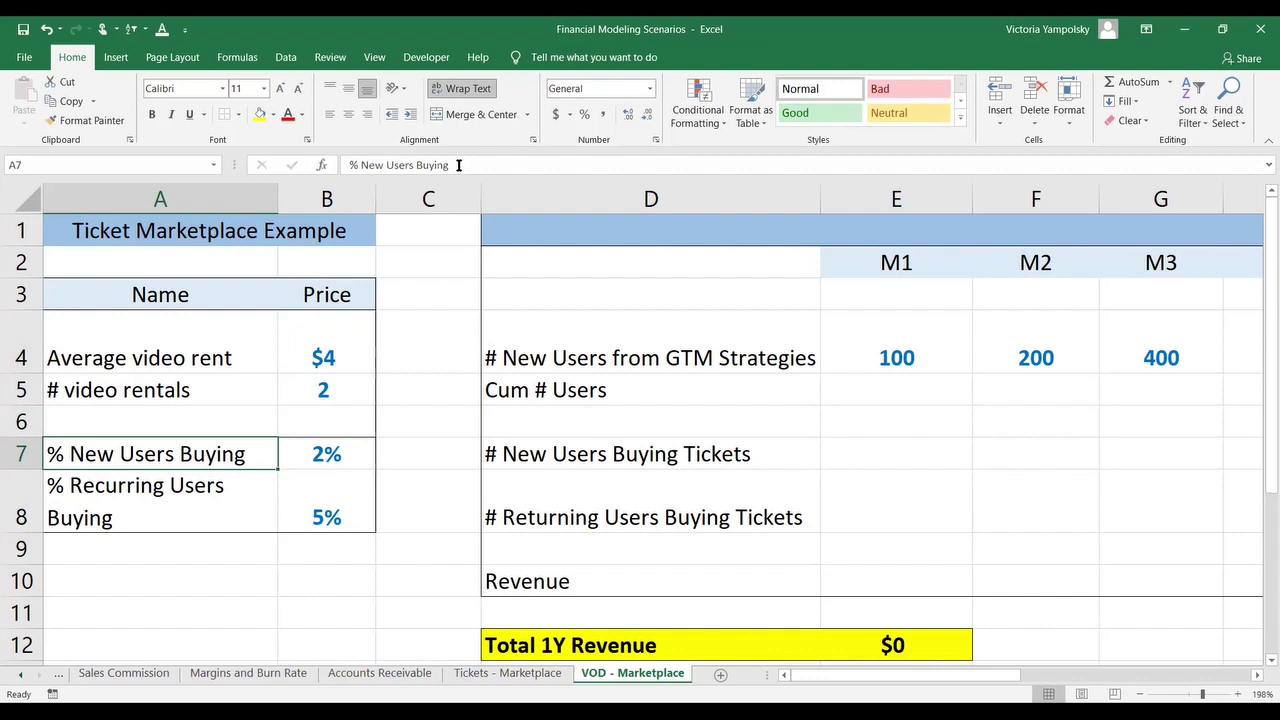
key("Right")
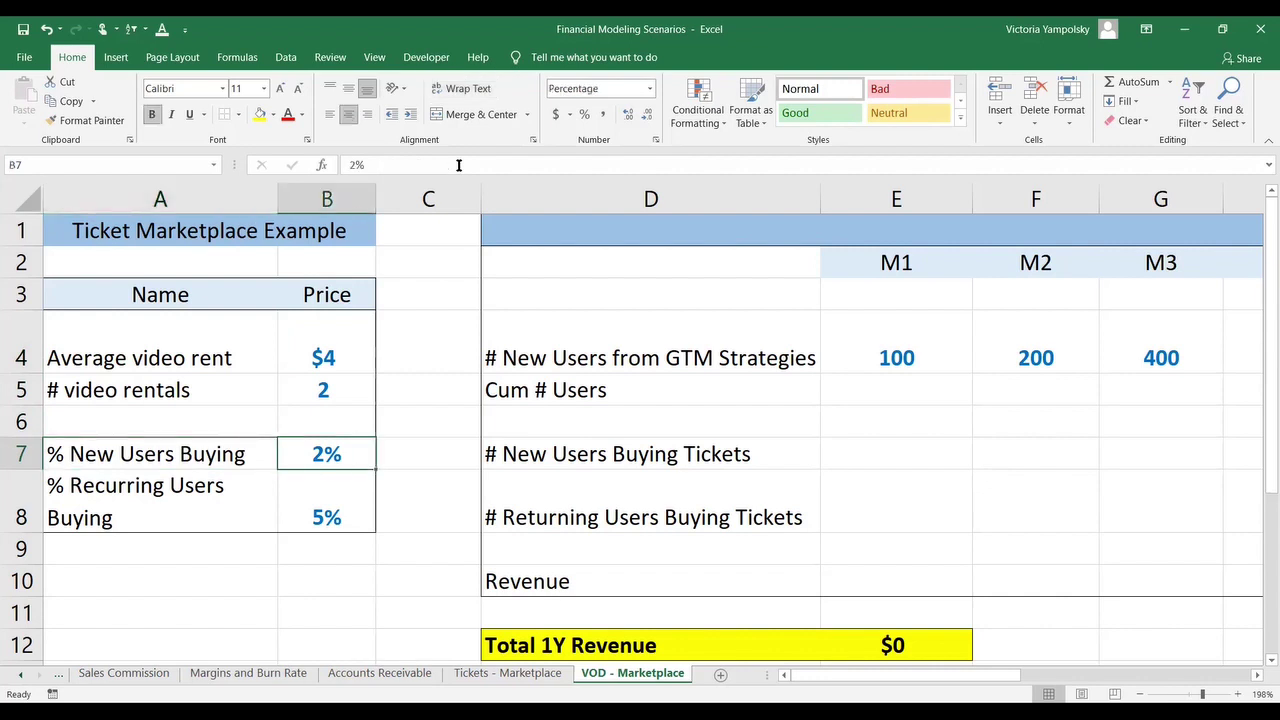
key("Left")
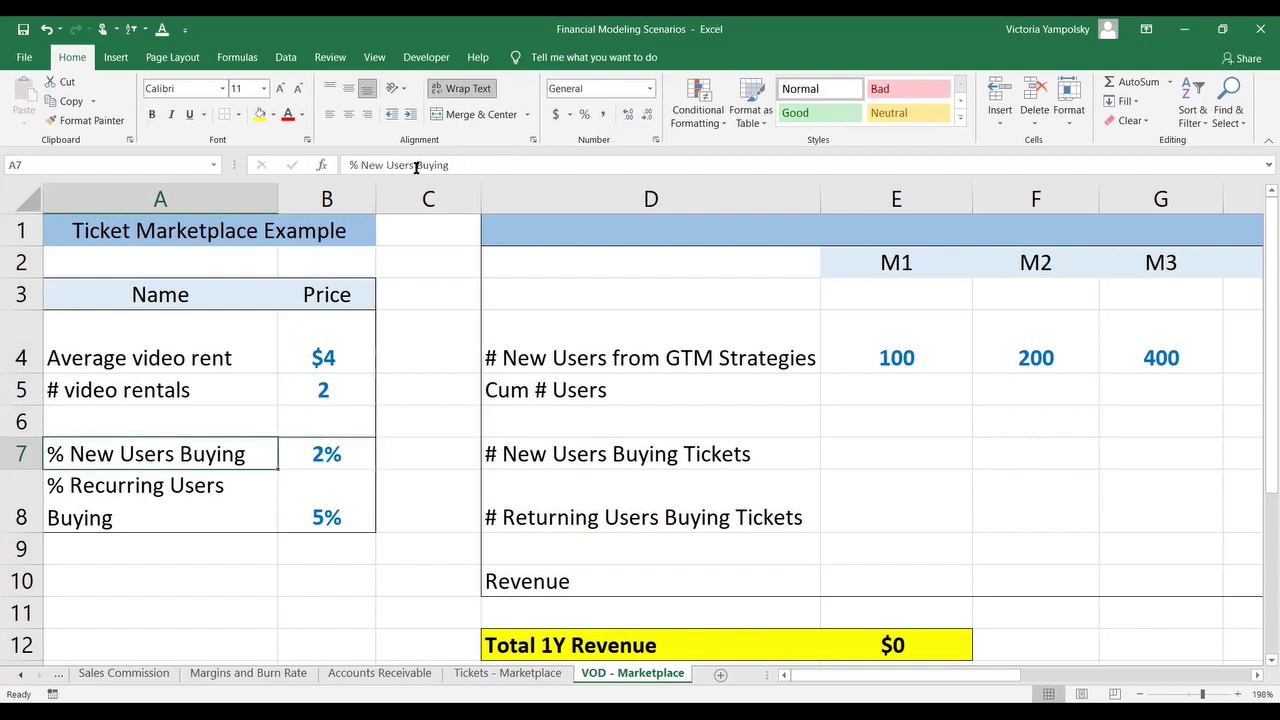
double_click(416, 165)
type("Renting")
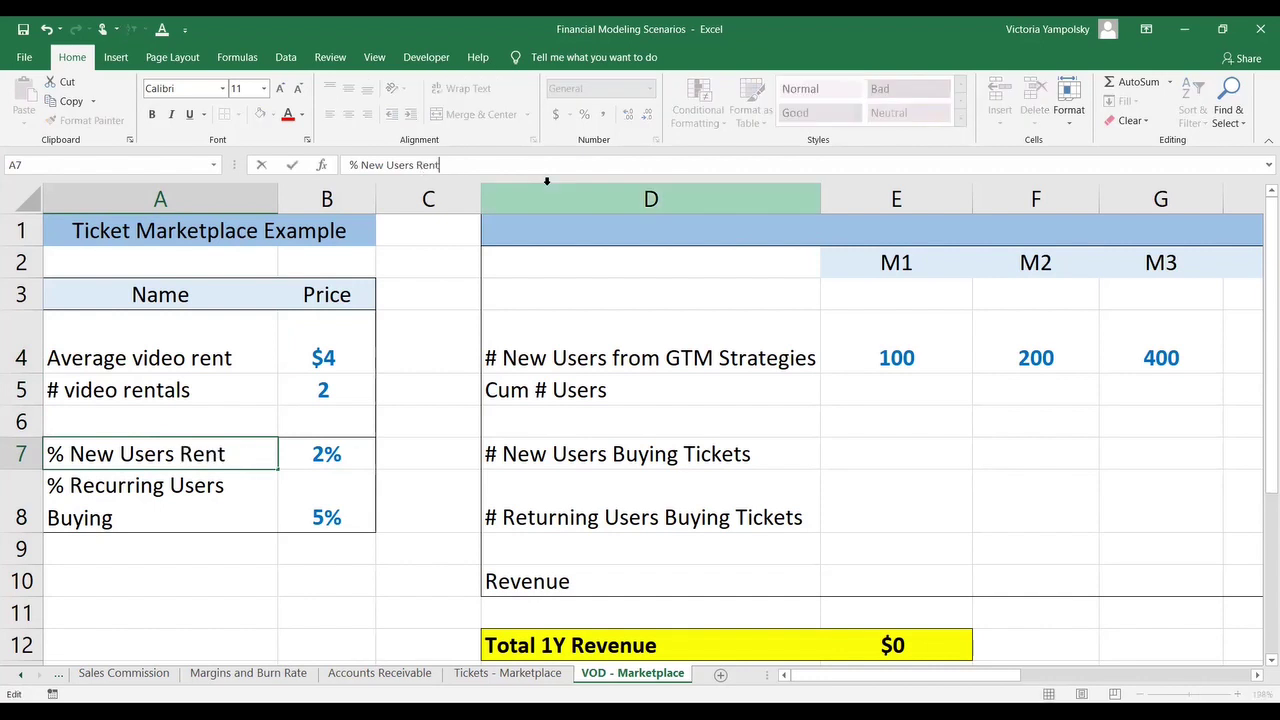
key("Return")
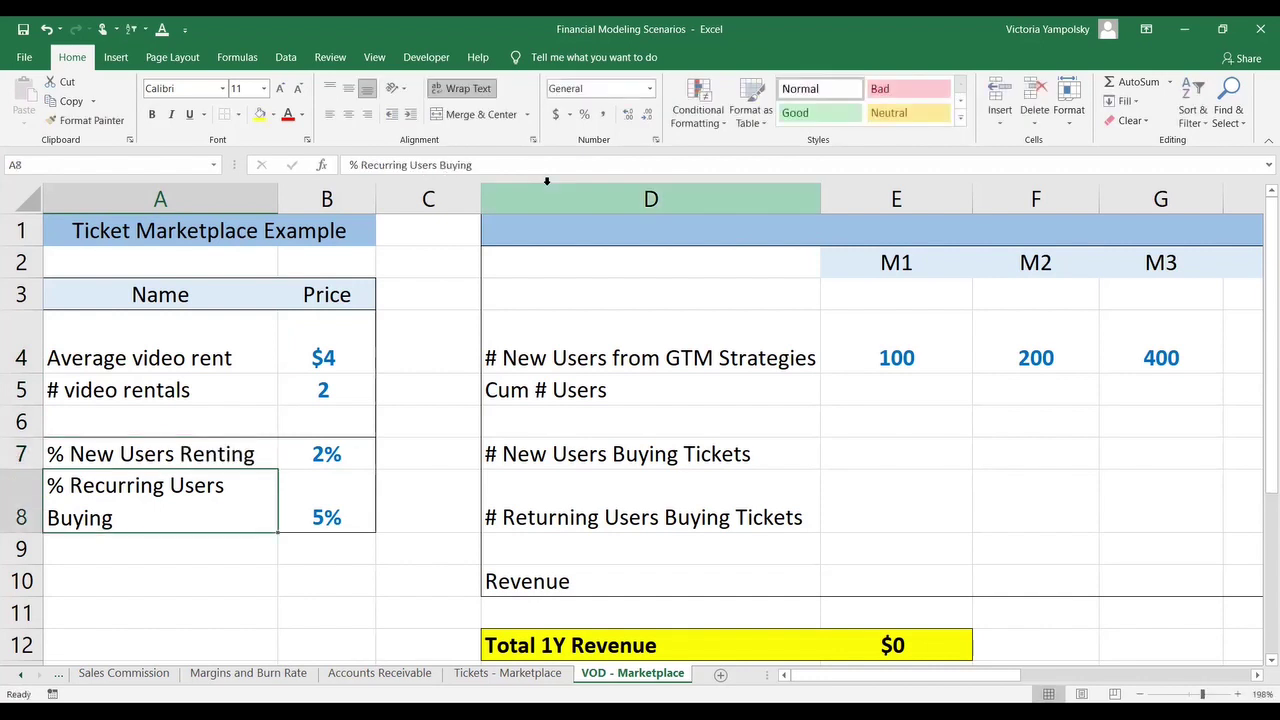
Step: Rename the A8 label to % Recurring Users Renting
double_click(446, 165)
type("Renting")
key("Return")
key("Up")
key("Up")
key("Right")
key("Right")
key("Right")
key("Right")
key("Right")
key("Up")
key("Up")
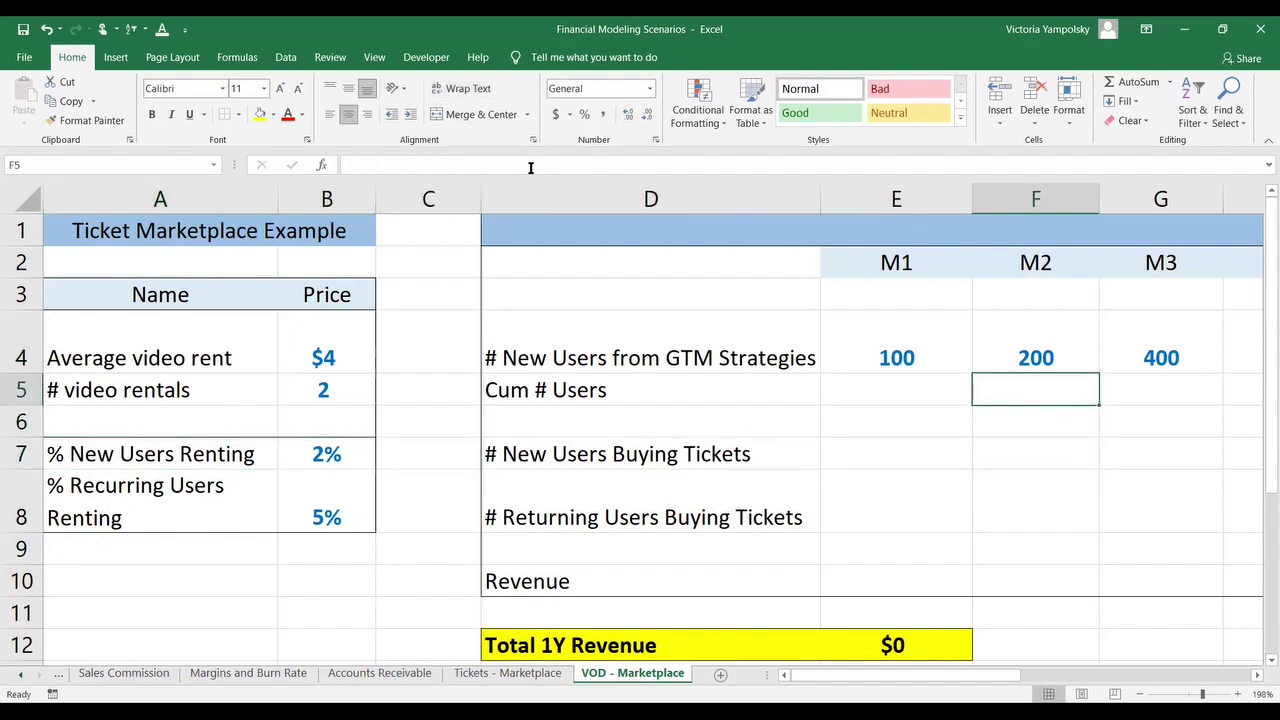
key("Up")
key("Left")
key("Left")
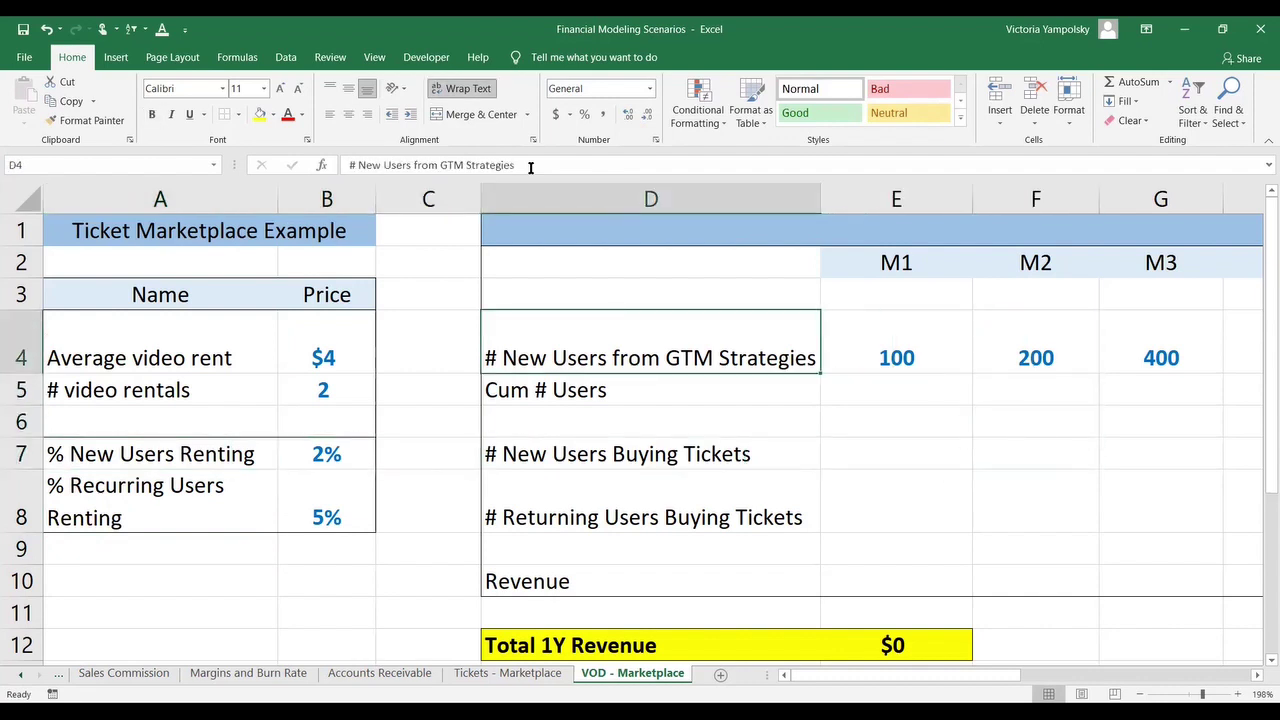
Step: Set the M1 Cum # Users cell E5 to =E4, giving 100
key("Right")
key("Right")
key("Right")
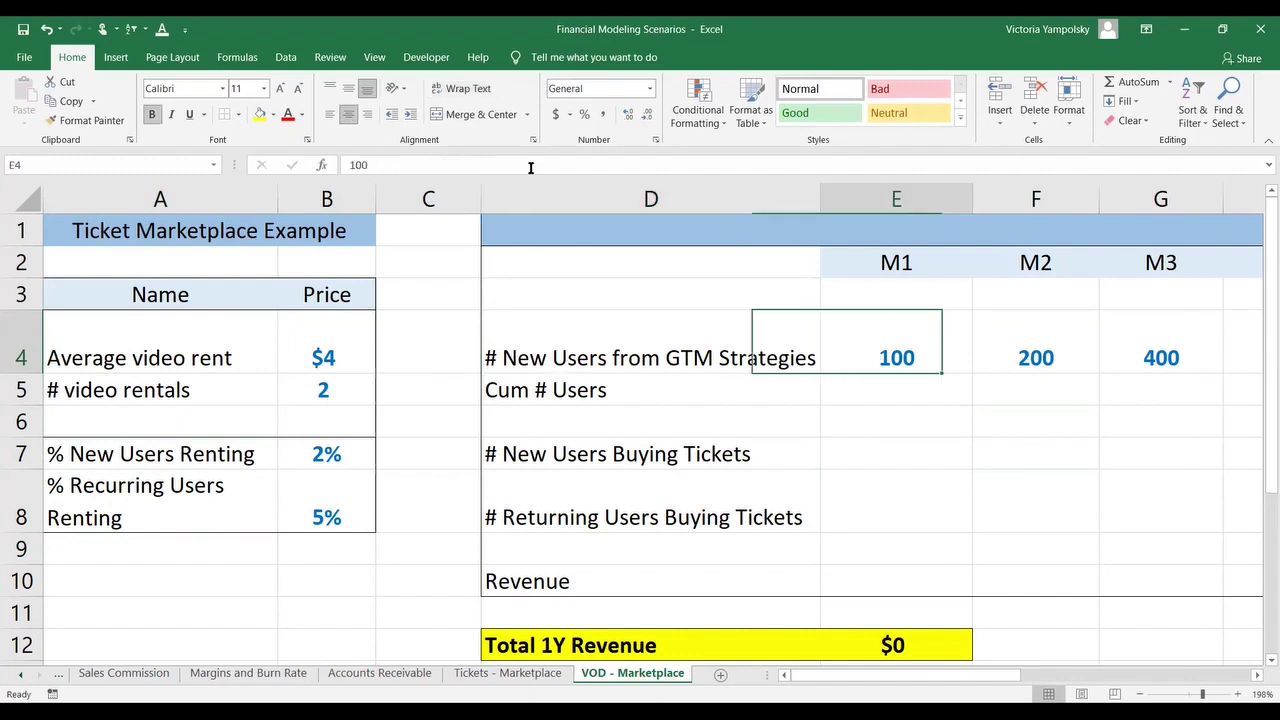
key("Right")
key("Left")
key("Left")
key("Left")
key("Left")
key("Right")
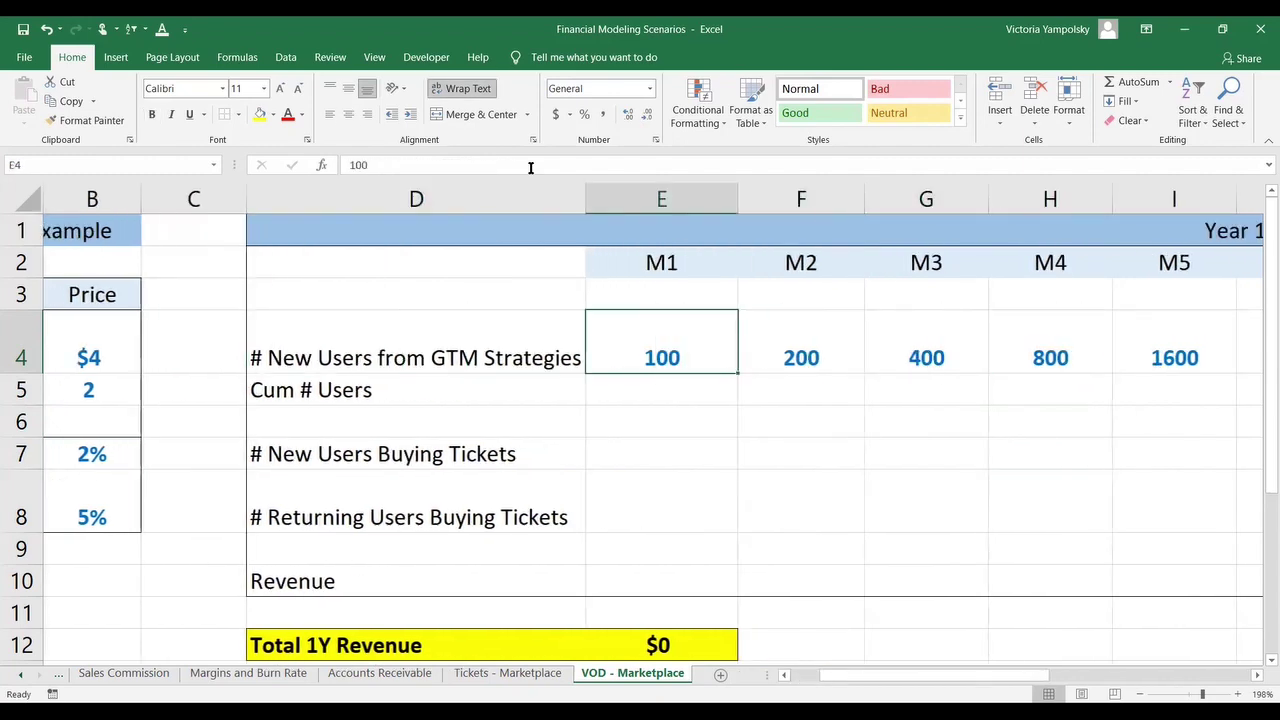
key("Right")
key("Right")
key("Right")
key("Right")
key("Right")
key("Right")
key("Right")
key("Right")
key("Right")
key("Right")
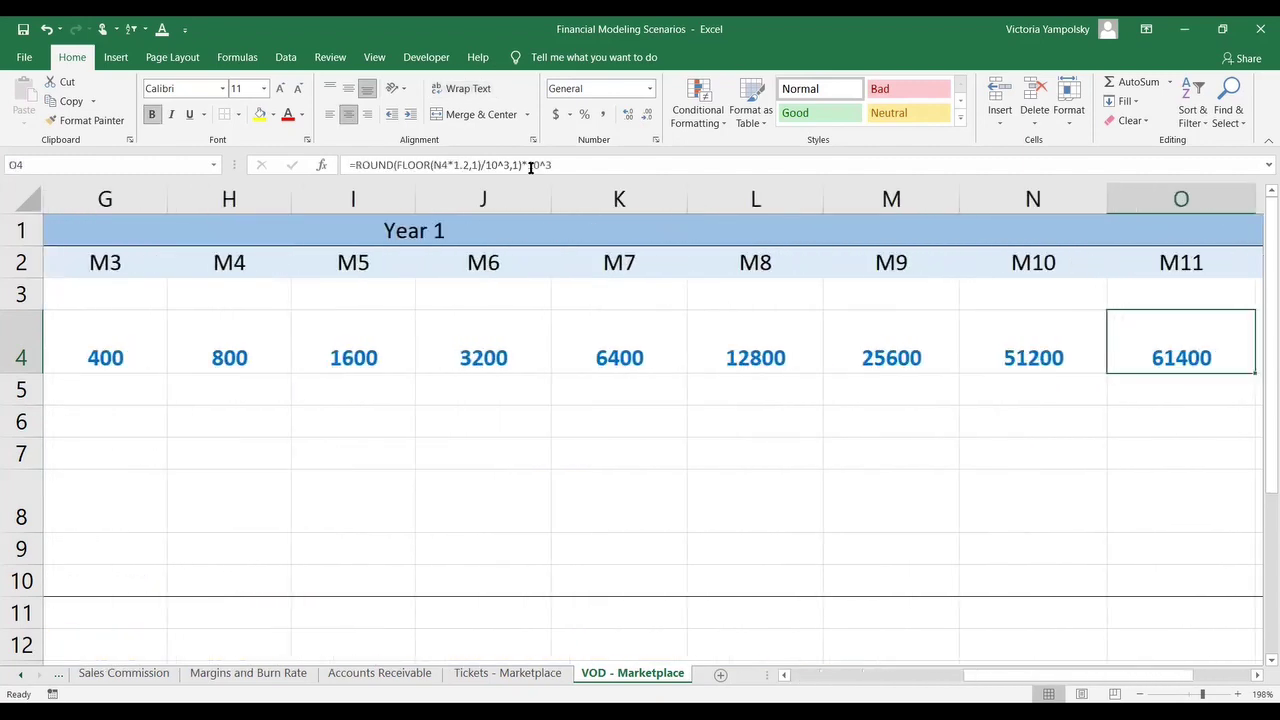
key("Right")
key("Left")
key("Left")
key("Left")
key("Left")
key("Left")
key("Left")
key("Left")
key("Left")
key("Left")
key("Left")
key("Left")
key("Left")
key("Left")
key("Left")
key("Left")
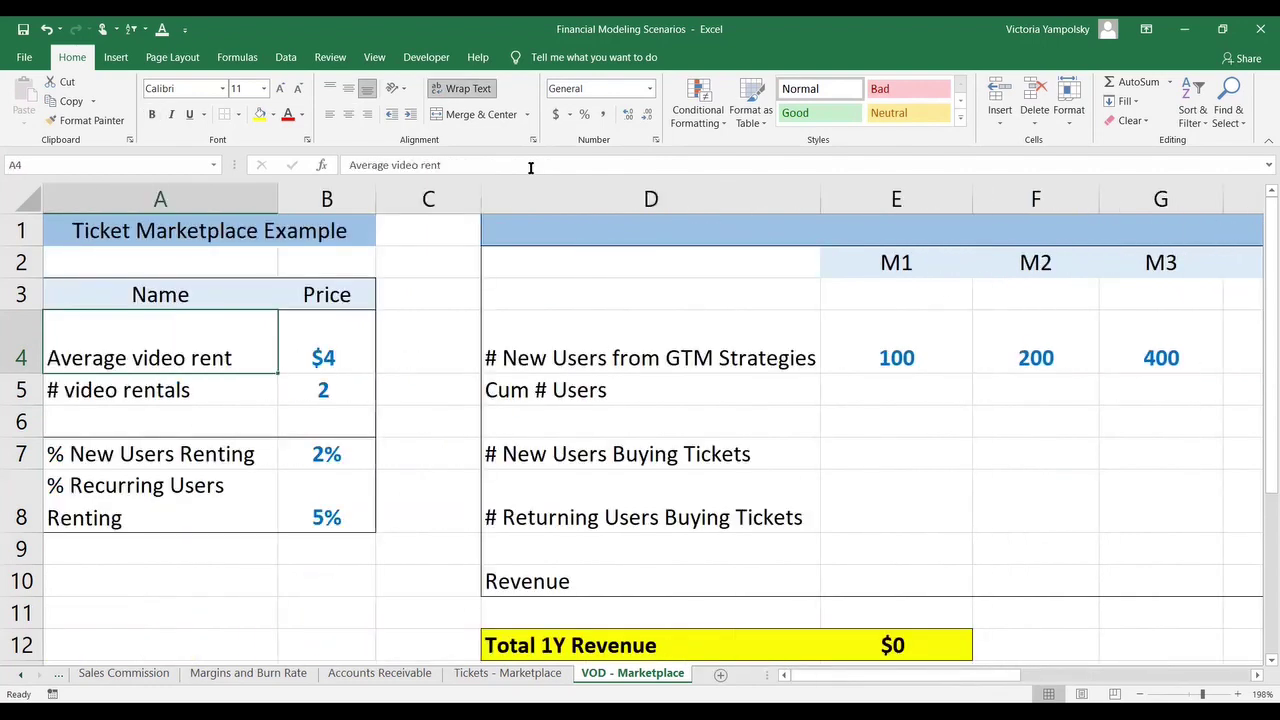
key("Right")
key("Right")
key("Right")
key("Right")
key("Down")
type("=")
key("Up")
key("Return")
Step: Enter =E5+F4 in F5 and fill it across G5:N5 (300, 700, 1500…)
key("Up")
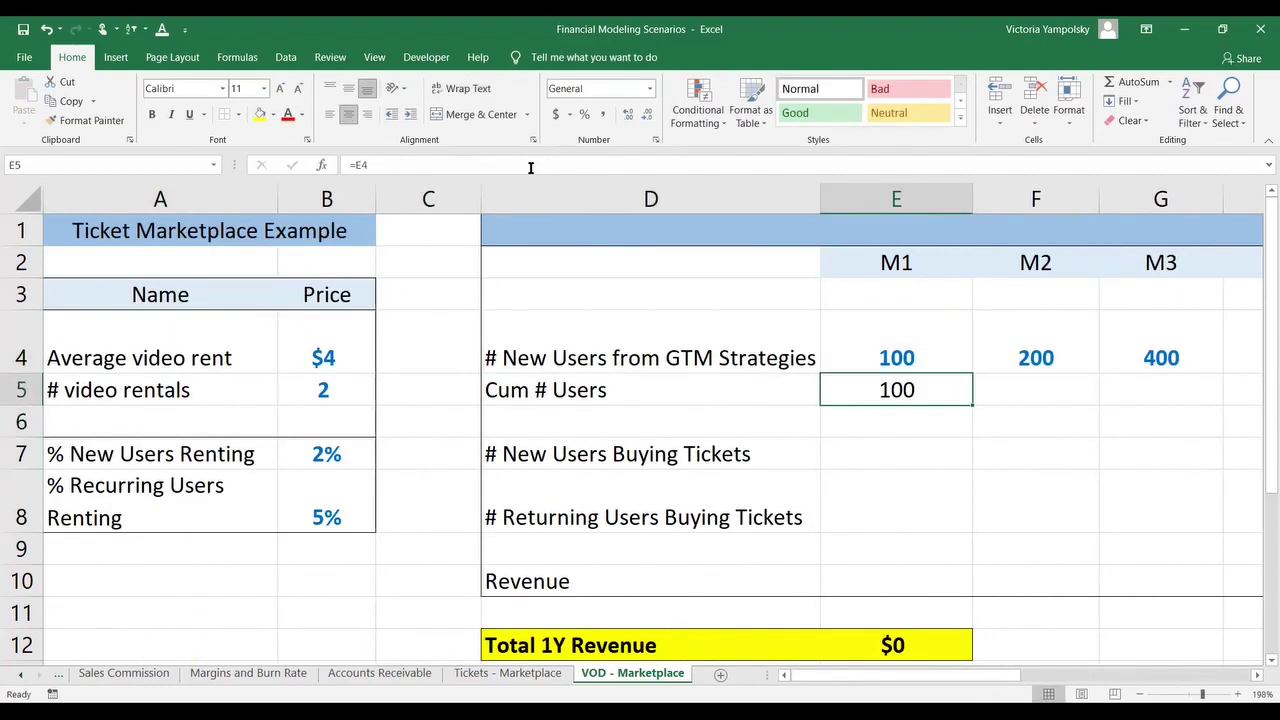
key("Right")
type("=")
key("Left")
type("+")
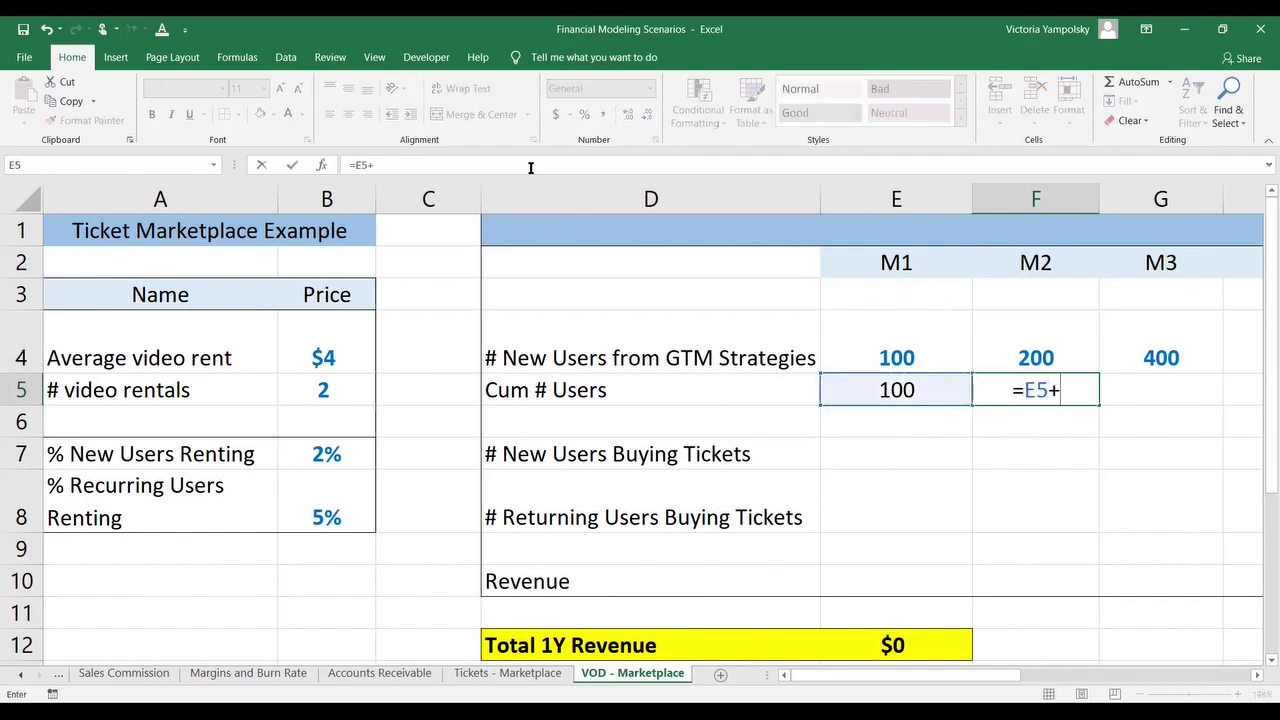
key("Up")
key("Return")
key("Up")
key("ctrl+c")
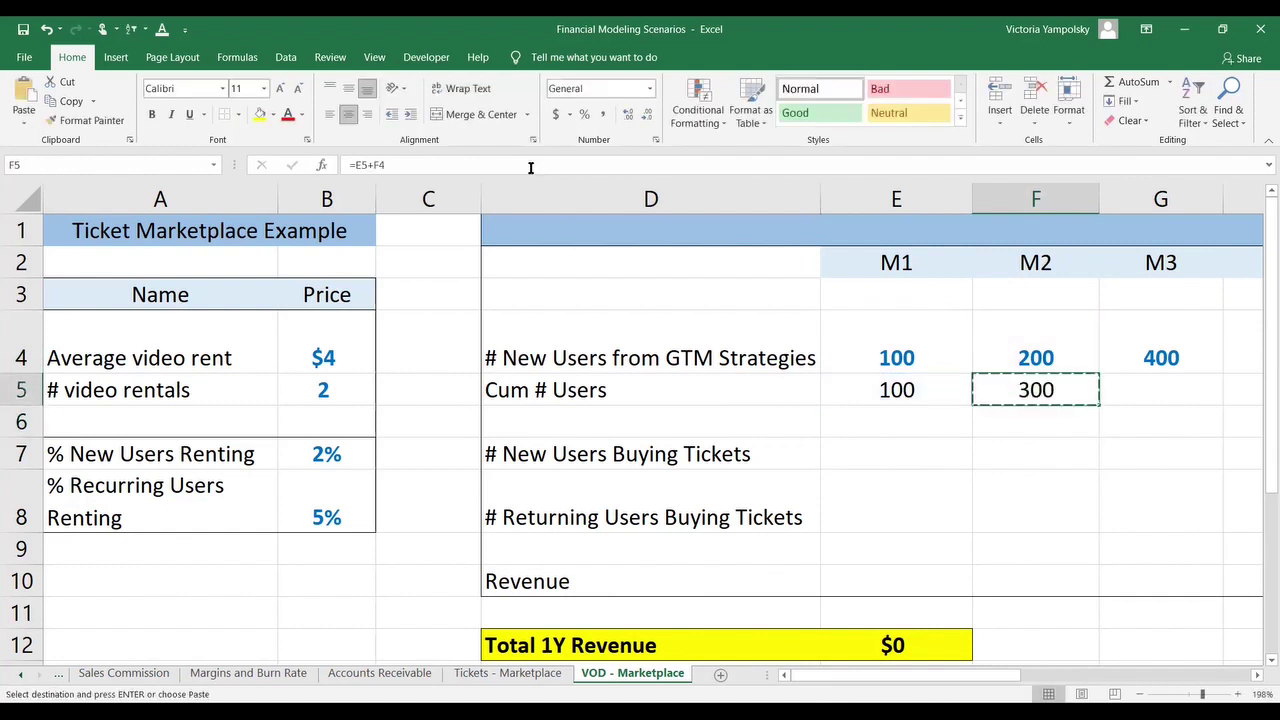
key("shift+Right")
key("shift+Right")
key("shift+Right")
key("shift+Right")
key("shift+Right")
key("shift+Right")
key("shift+Right")
key("shift+Right")
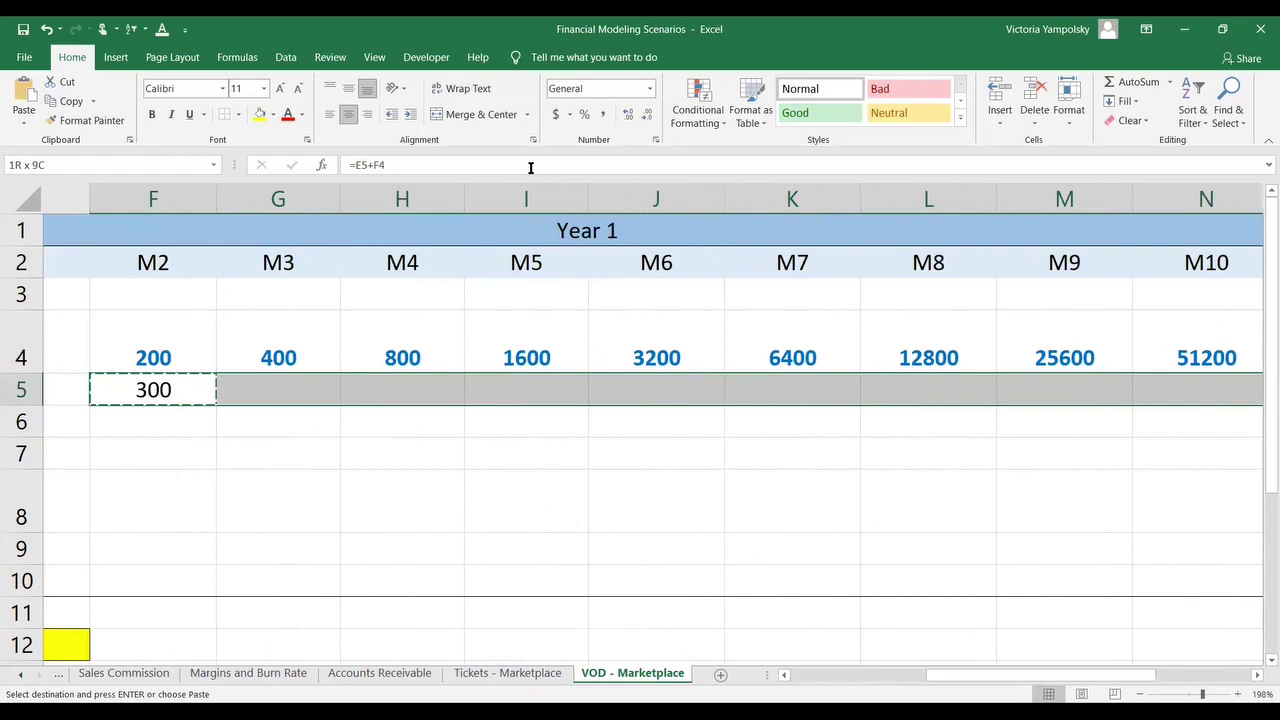
key("ctrl+v")
key("Left")
key("Left")
key("Left")
key("Left")
key("Left")
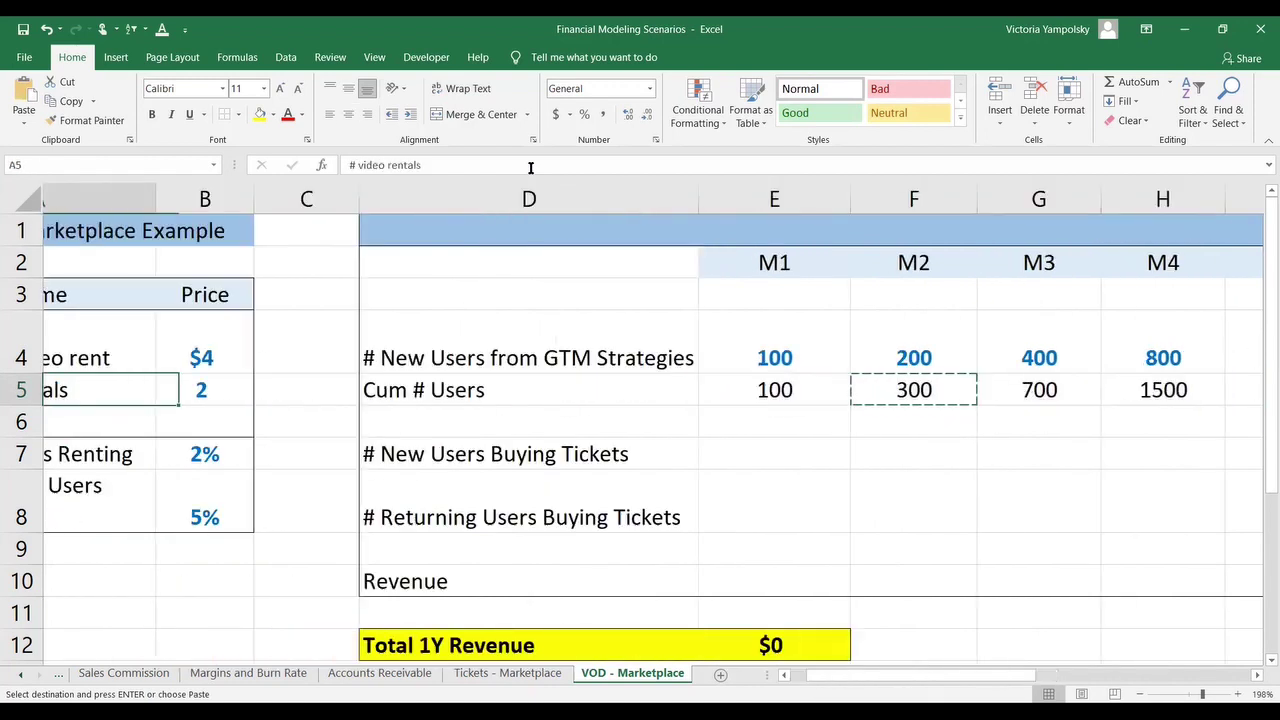
Step: Rename the row labels to # New Users Rent Videos and # Returning Users Rent Videos
key("Escape")
key("Down")
key("Down")
key("Right")
key("Right")
key("Right")
key("Right")
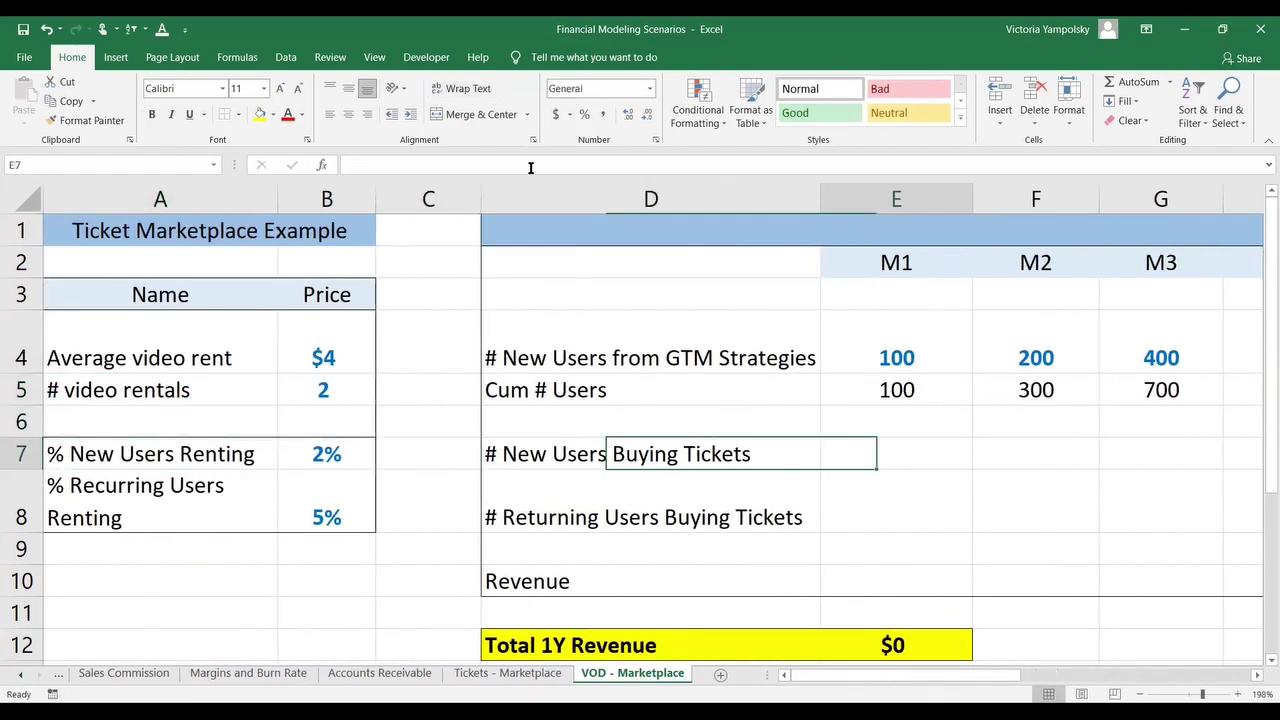
type("=")
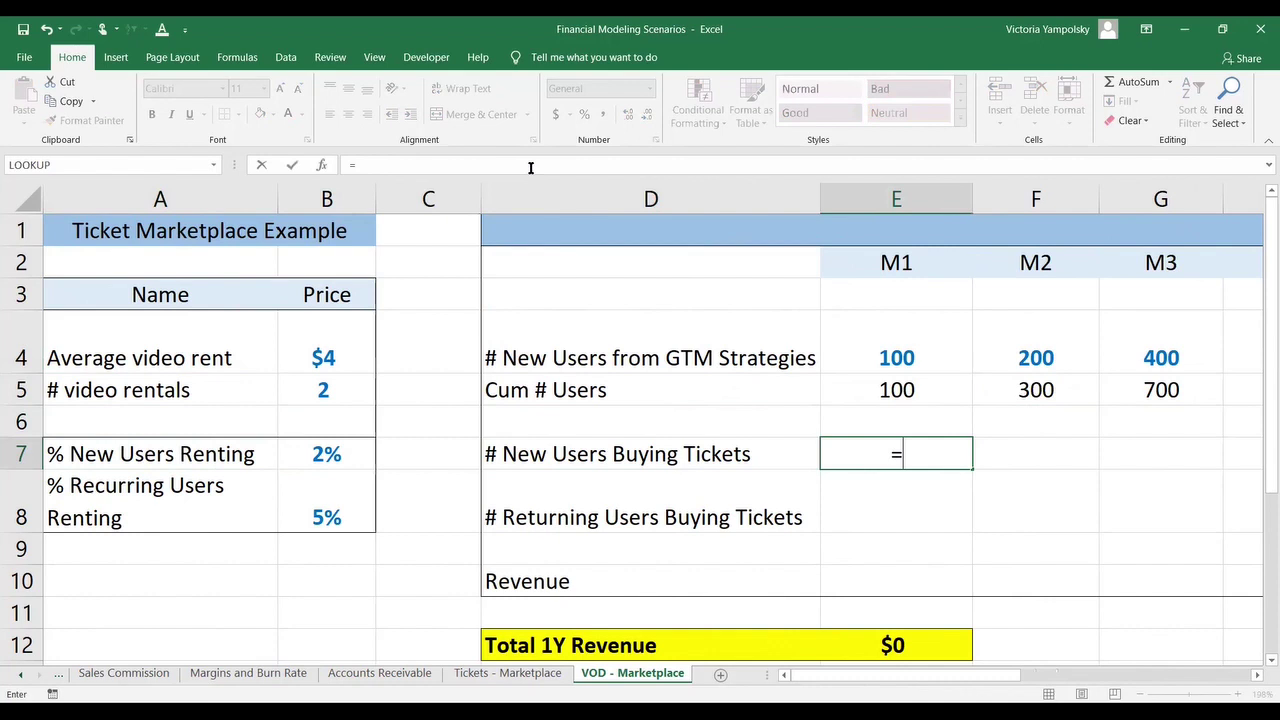
type("floor")
key("Left")
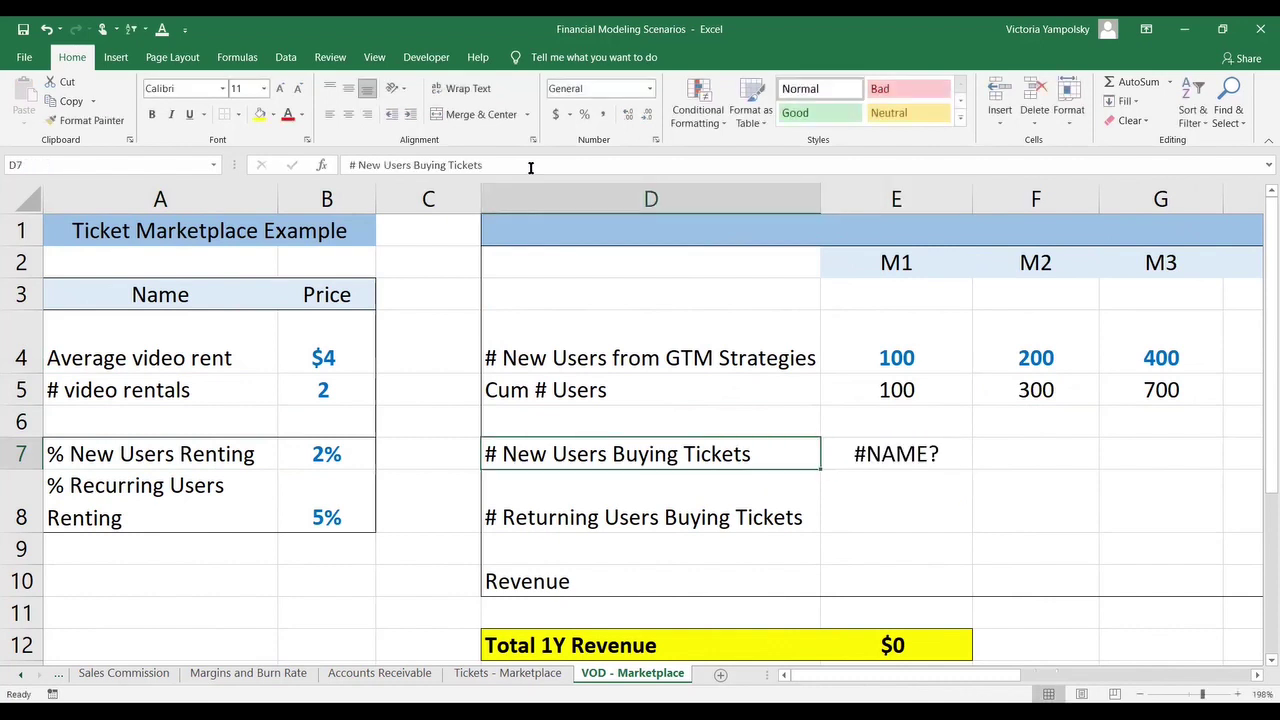
left_click_drag(413, 165, 631, 185)
type("Rent Videos")
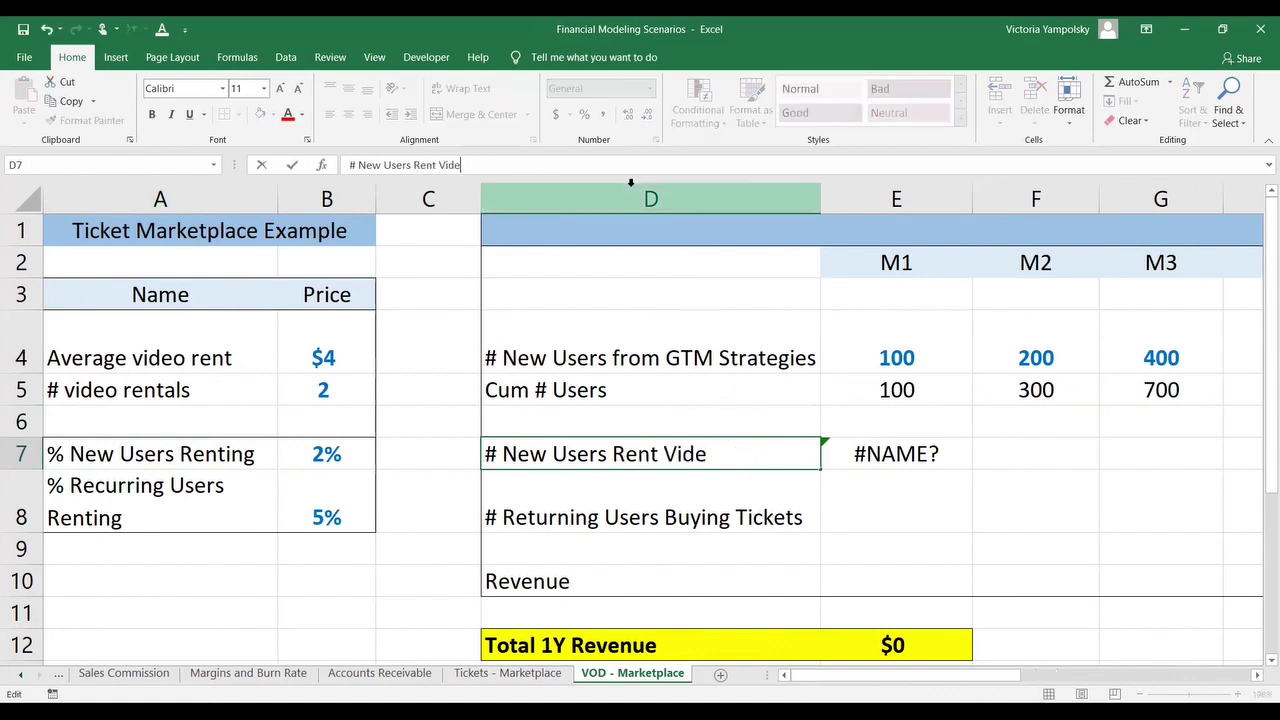
key("Return")
left_click_drag(437, 165, 540, 181)
key("BackSpace")
type("Rent Videos")
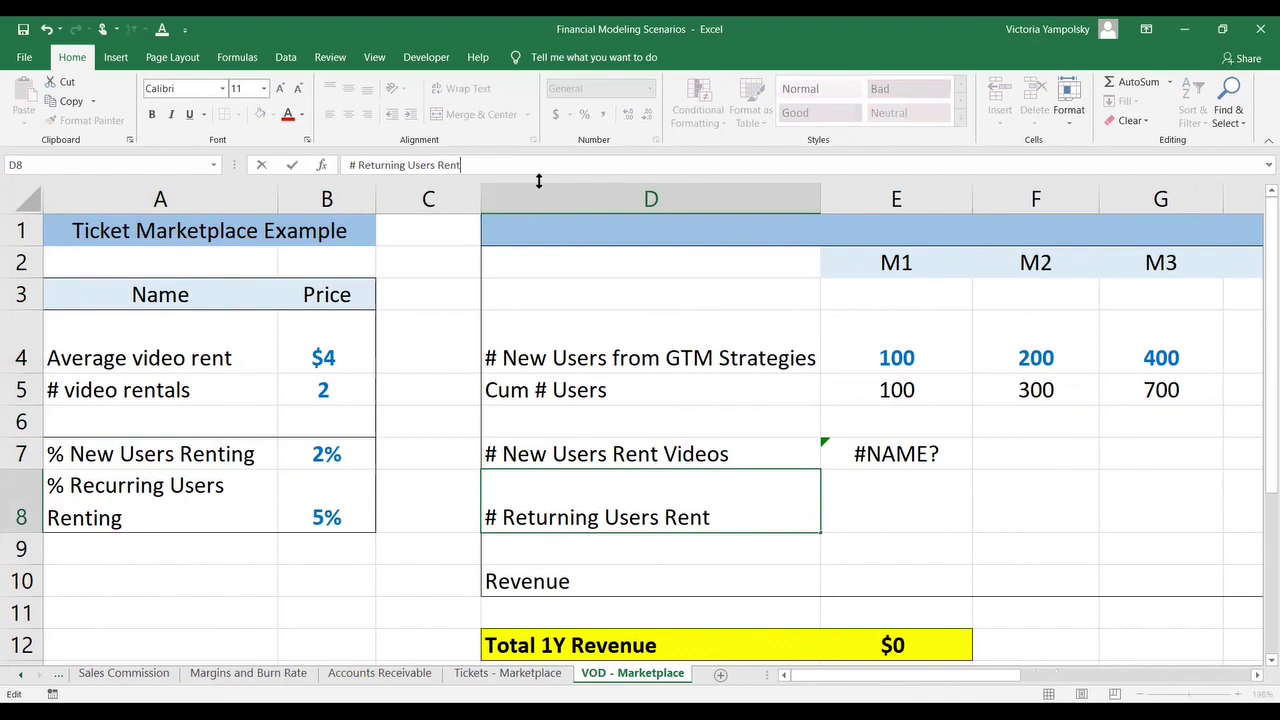
key("Return")
Step: Enter =FLOOR(E4*$B$7,1) in E7, giving 2 new renters for M1
key("Up")
key("Up")
key("Right")
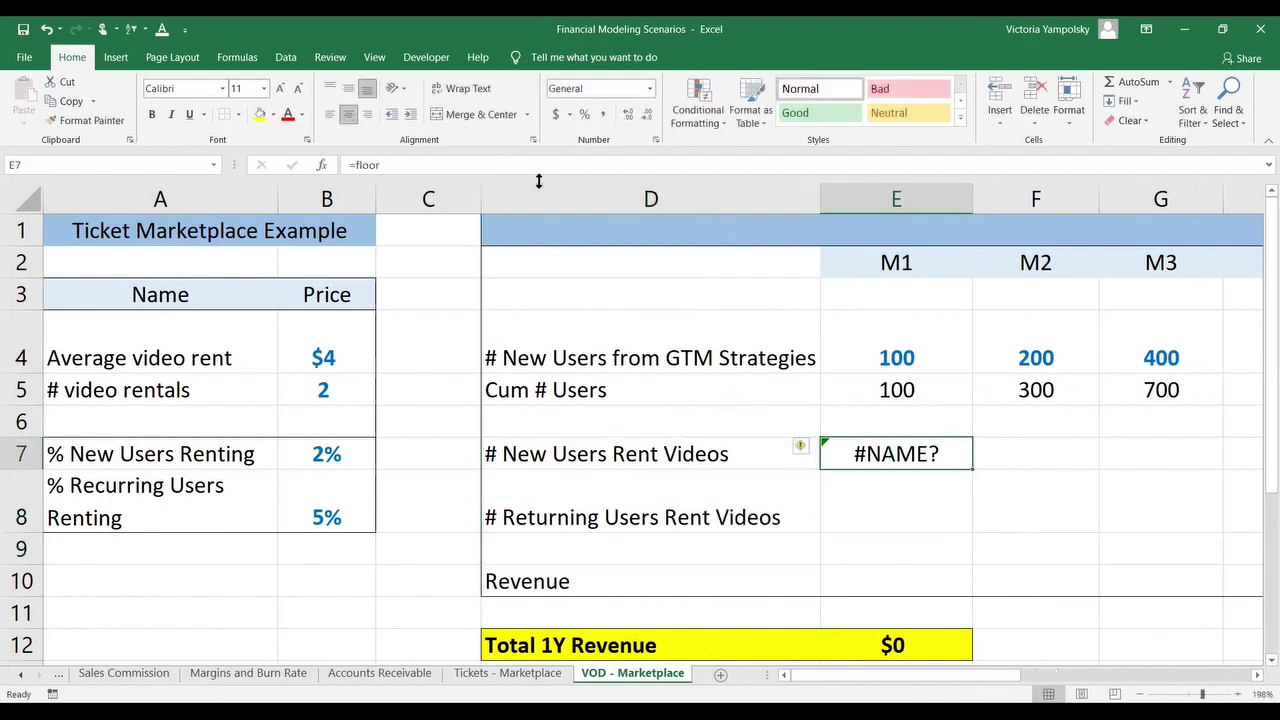
left_click(389, 166)
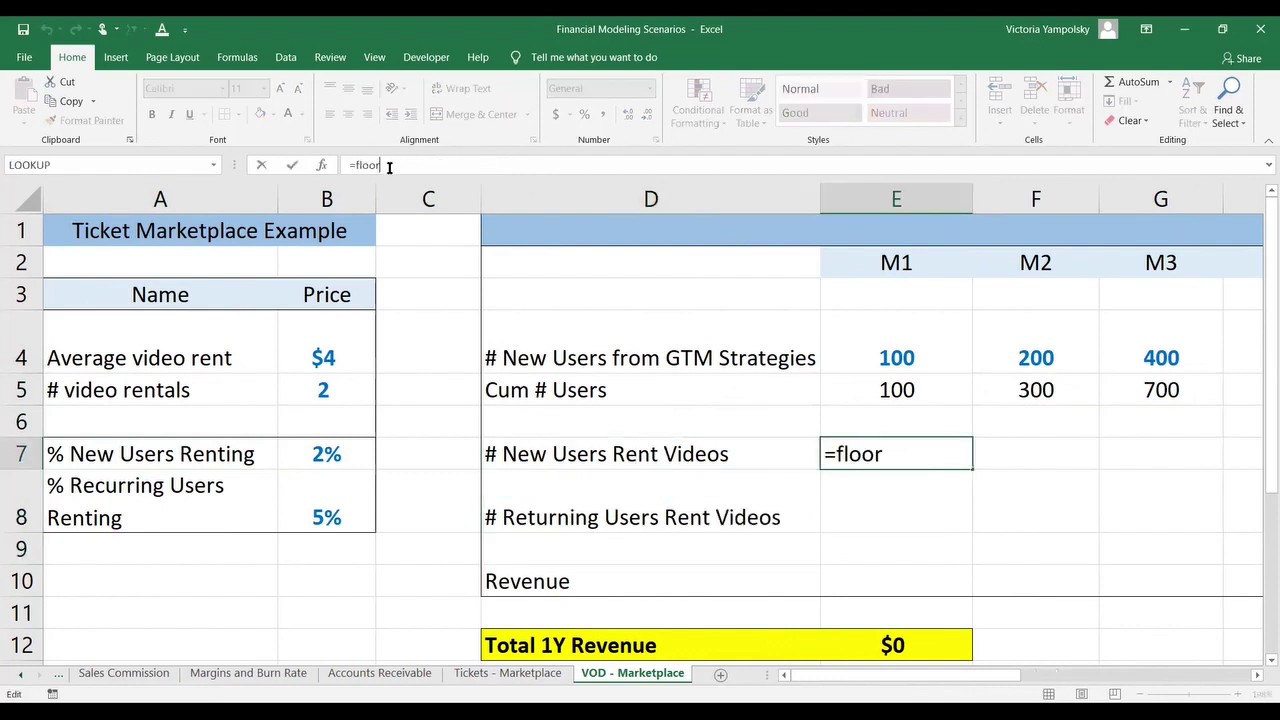
type("(")
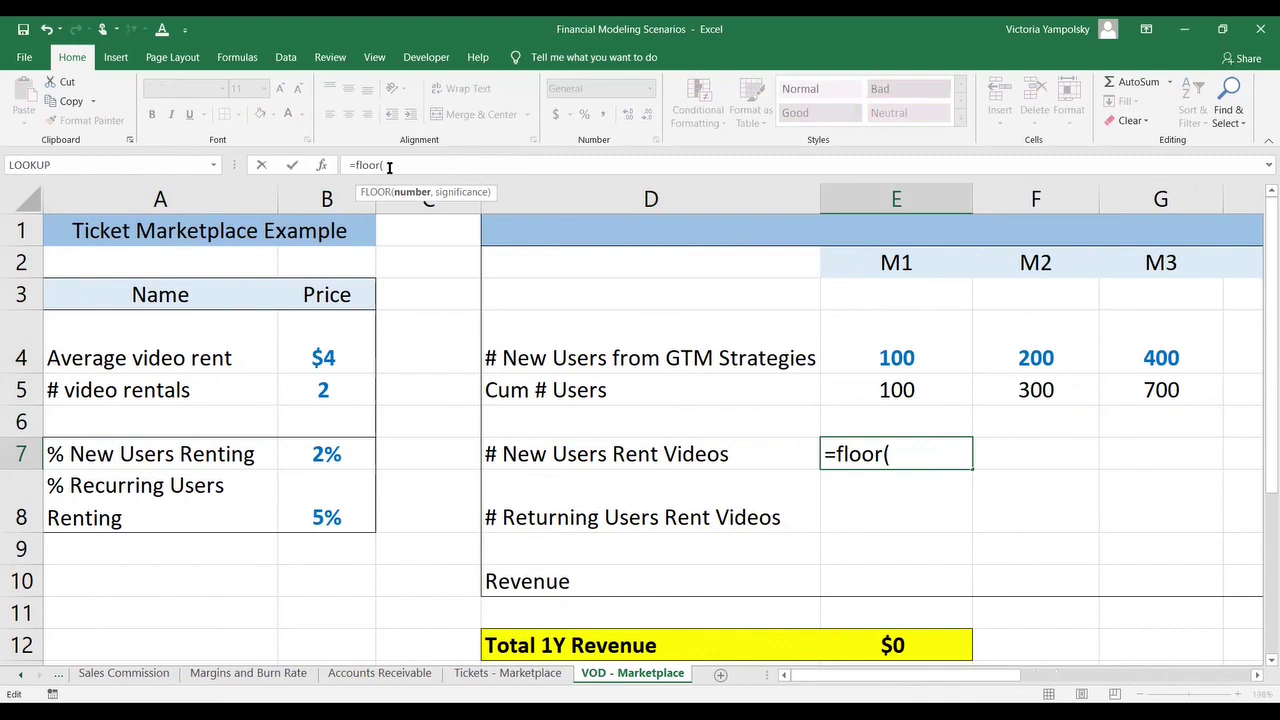
left_click(919, 329)
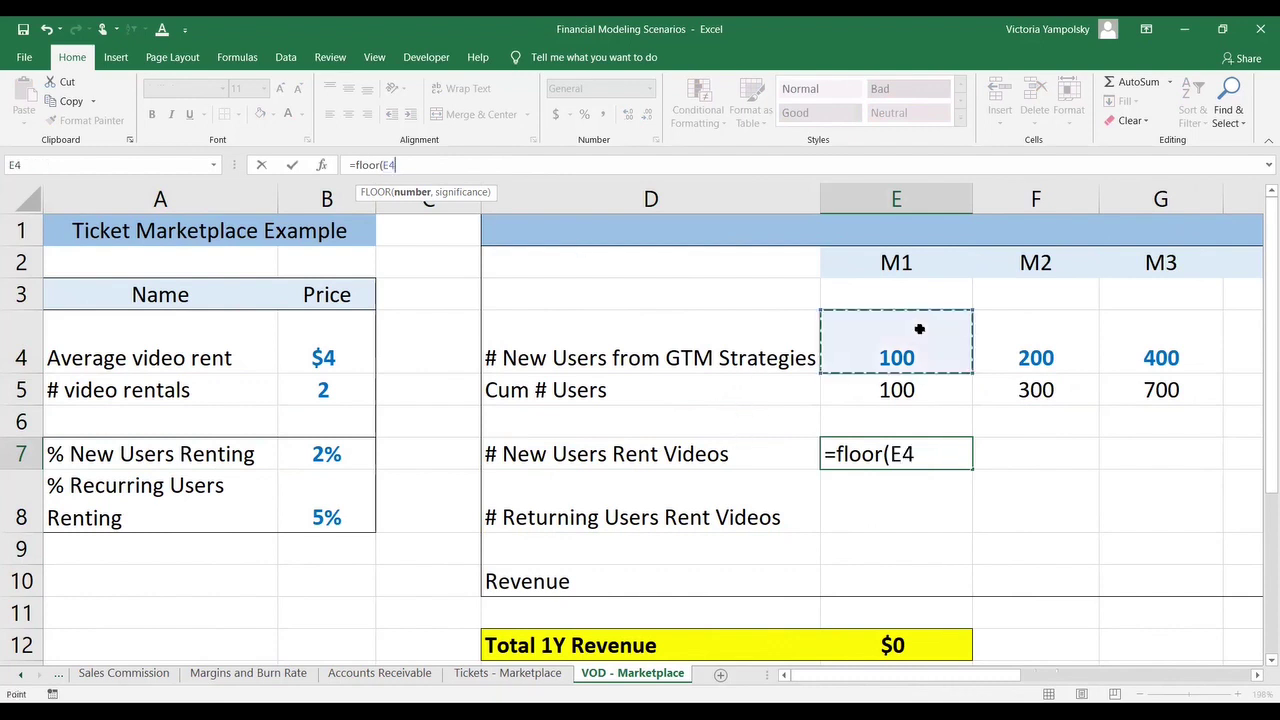
type("*")
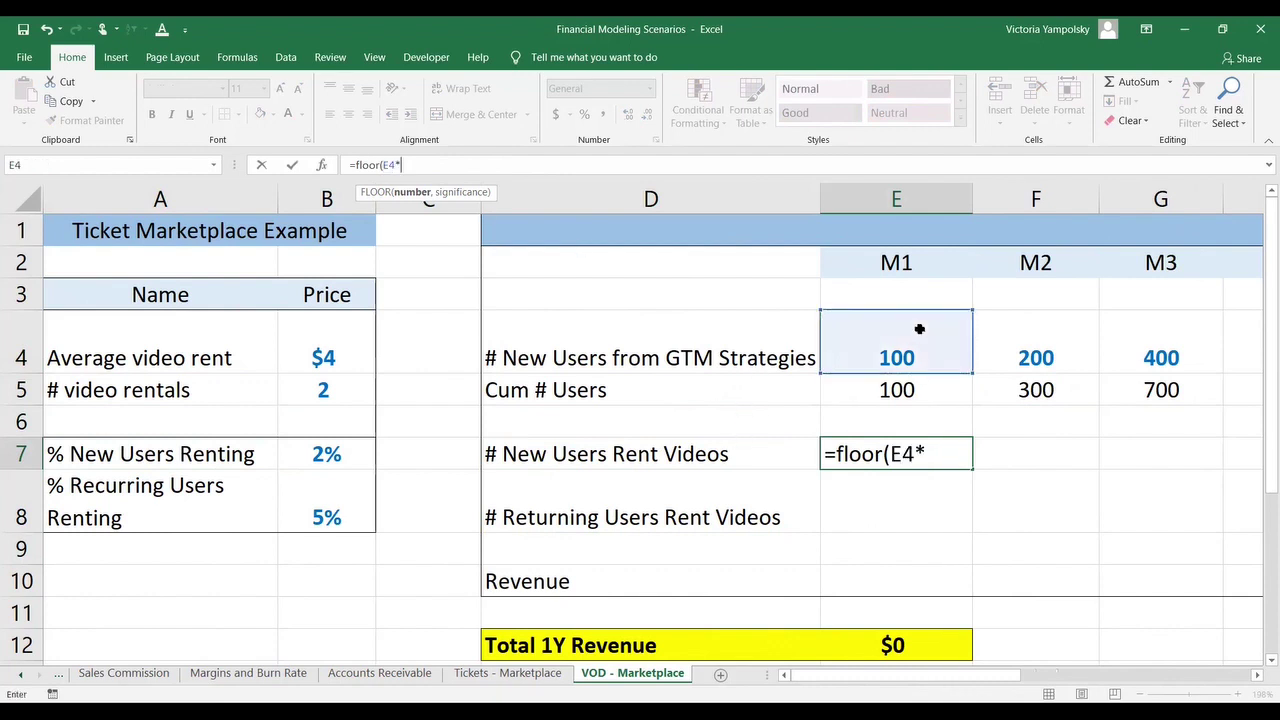
left_click(318, 455)
key("F4")
type(",1)")
key("Return")
Step: Copy the E7 formula across row 7 (2, 4, 8, 16, 32…)
key("Up")
key("ctrl+c")
key("shift+Right")
key("shift+Right")
key("shift+Right")
key("shift+Right")
key("shift+Right")
key("shift+Right")
key("shift+Right")
key("shift+Right")
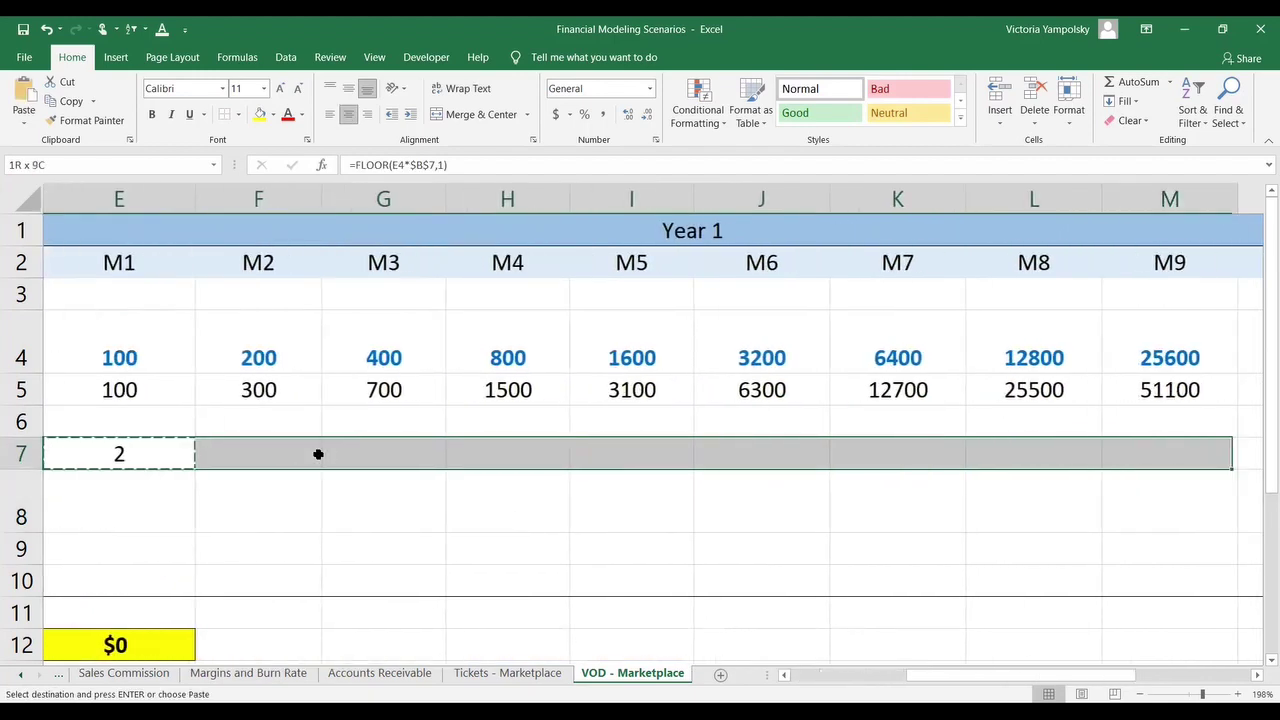
key("ctrl+v")
left_click(318, 455)
key("Down")
key("Right")
Step: Enter =FLOOR(E5*$B$8,1) in F8, leaving the M1 returning renters cell empty
key("Escape")
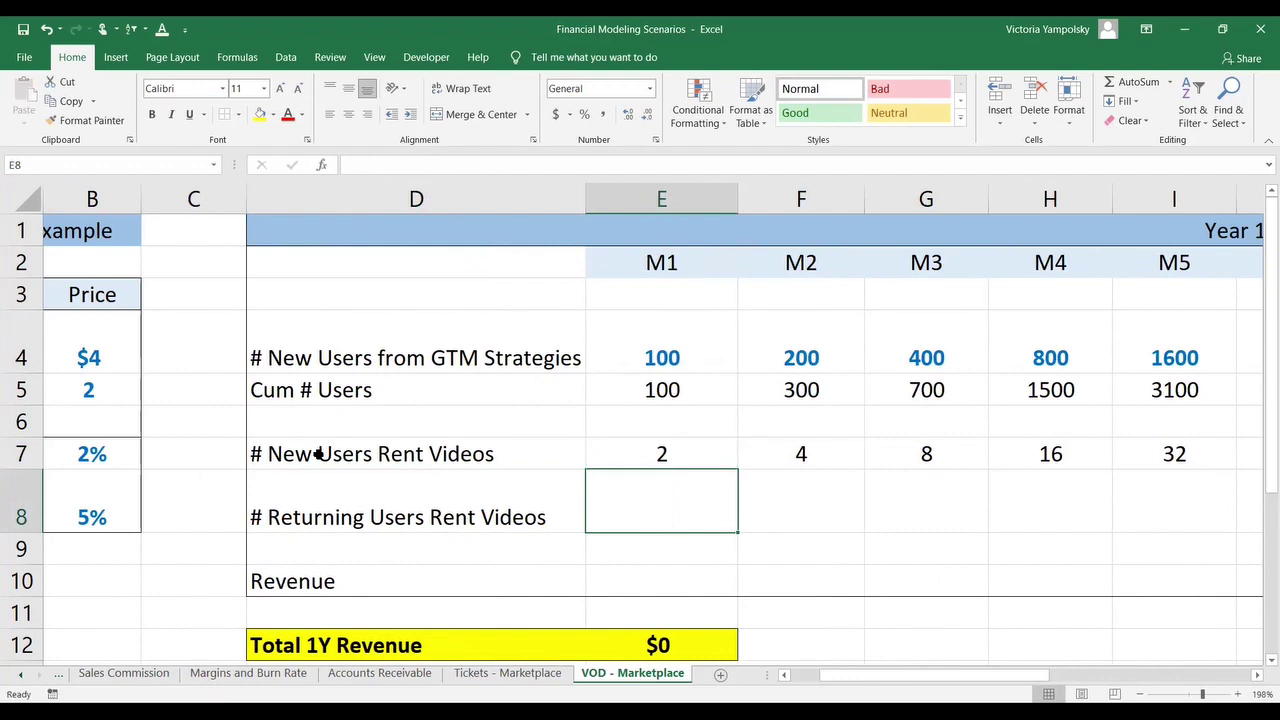
type("0")
key("Escape")
key("Right")
type("=")
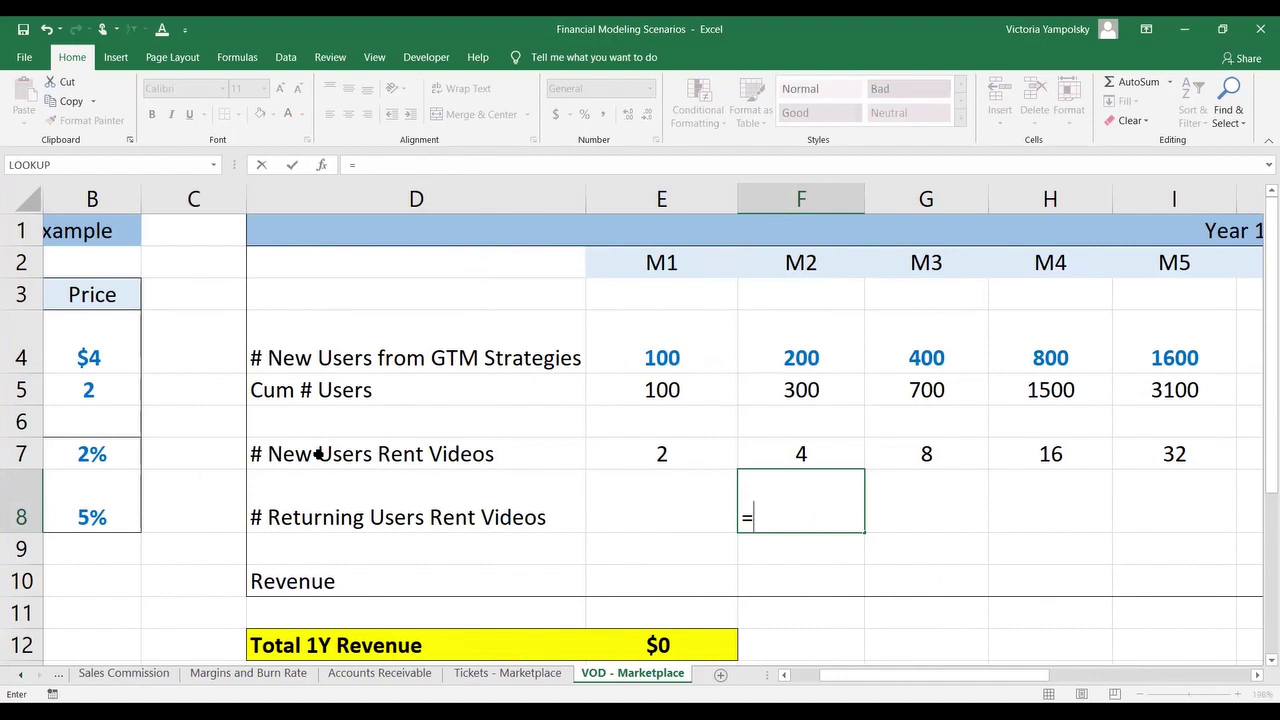
type("floor(")
key("Up")
key("Up")
key("Up")
key("Left")
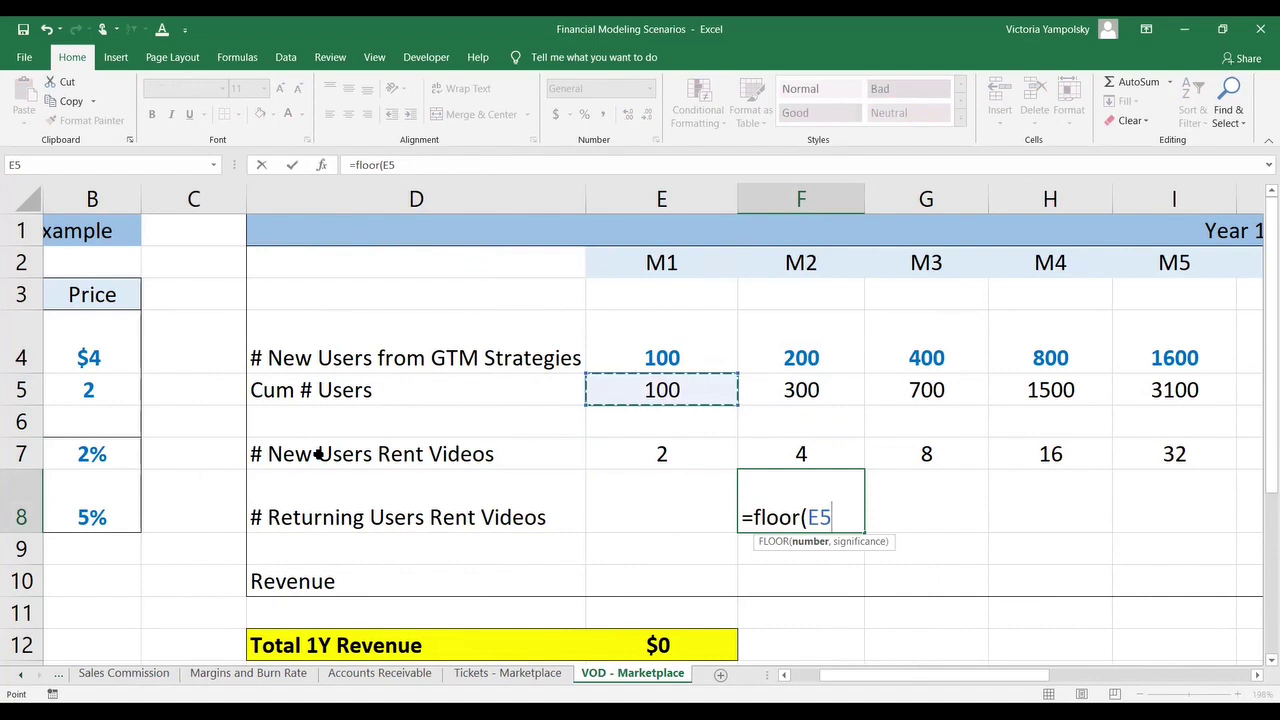
type("*")
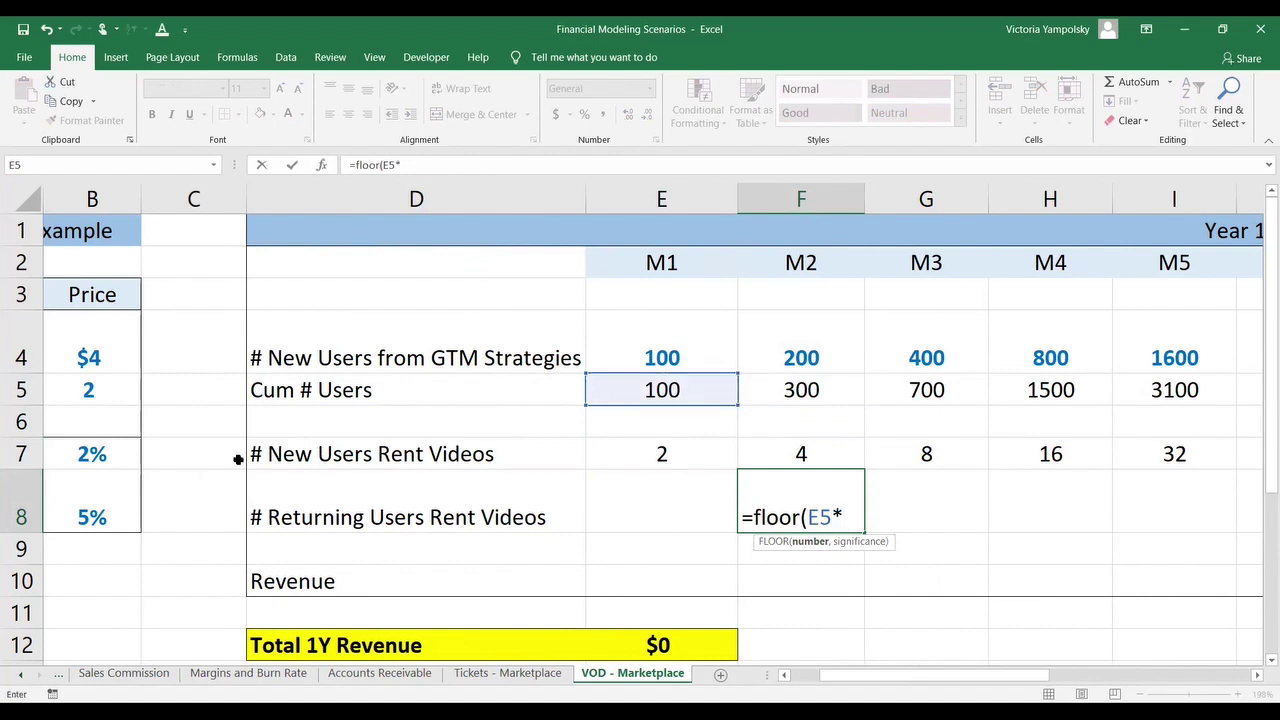
left_click(78, 518)
key("F4")
type(",")
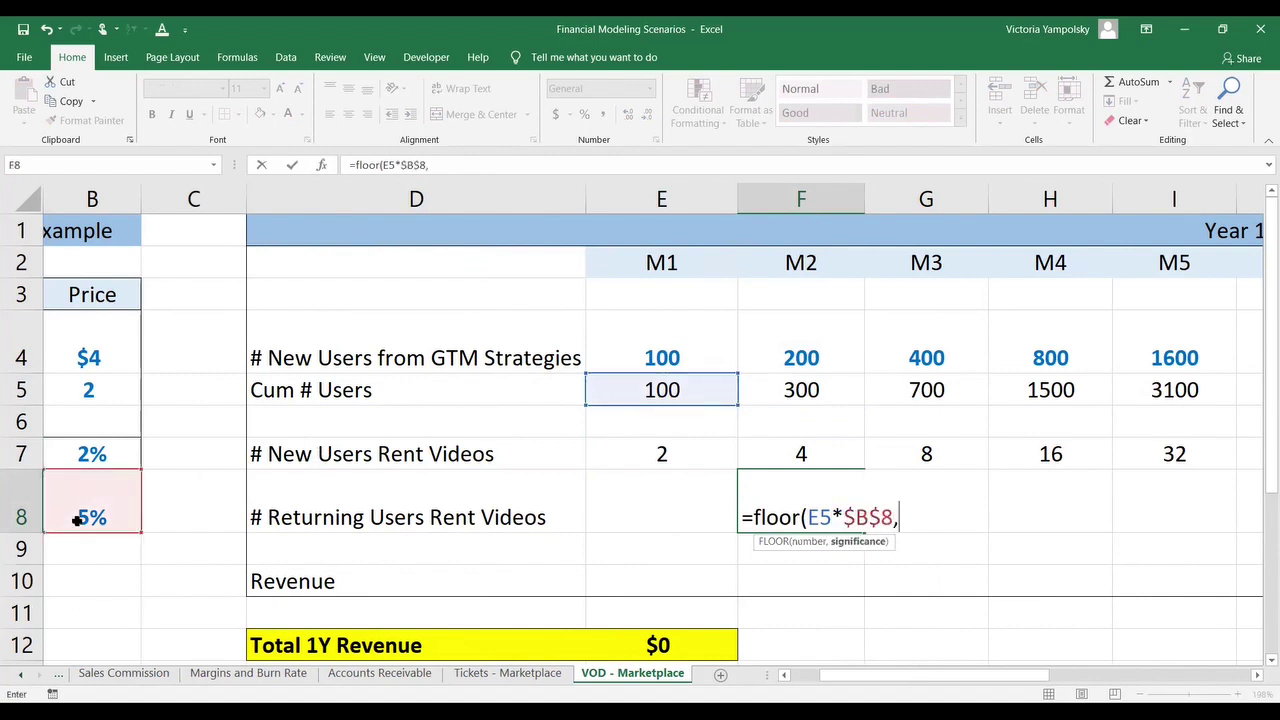
type("1")
key("Return")
Step: Center F8 and copy its formula across G8:N8 (5, 15, 35, 75, 155…)
key("Up")
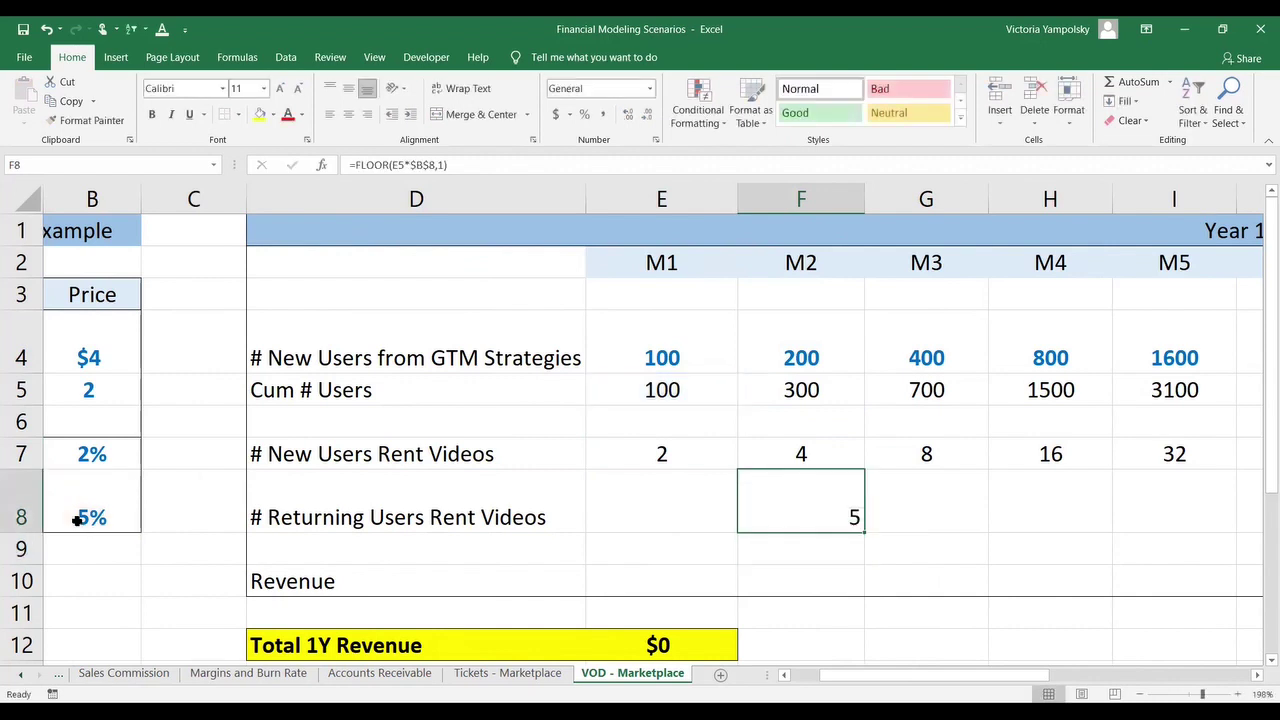
left_click(341, 118)
left_click(341, 118)
left_click(339, 118)
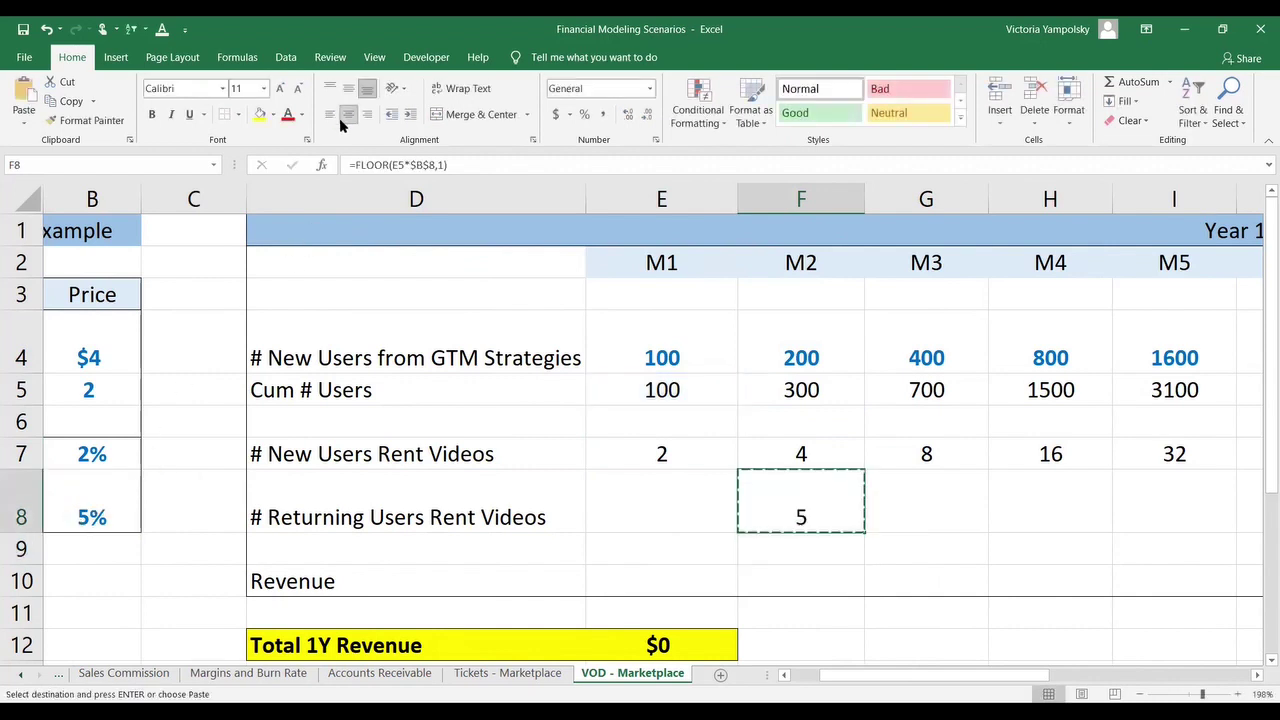
key("ctrl+c")
key("shift+Right")
key("shift+Right")
key("shift+Right")
key("shift+Right")
key("shift+Right")
key("shift+Right")
key("shift+Right")
key("shift+Right")
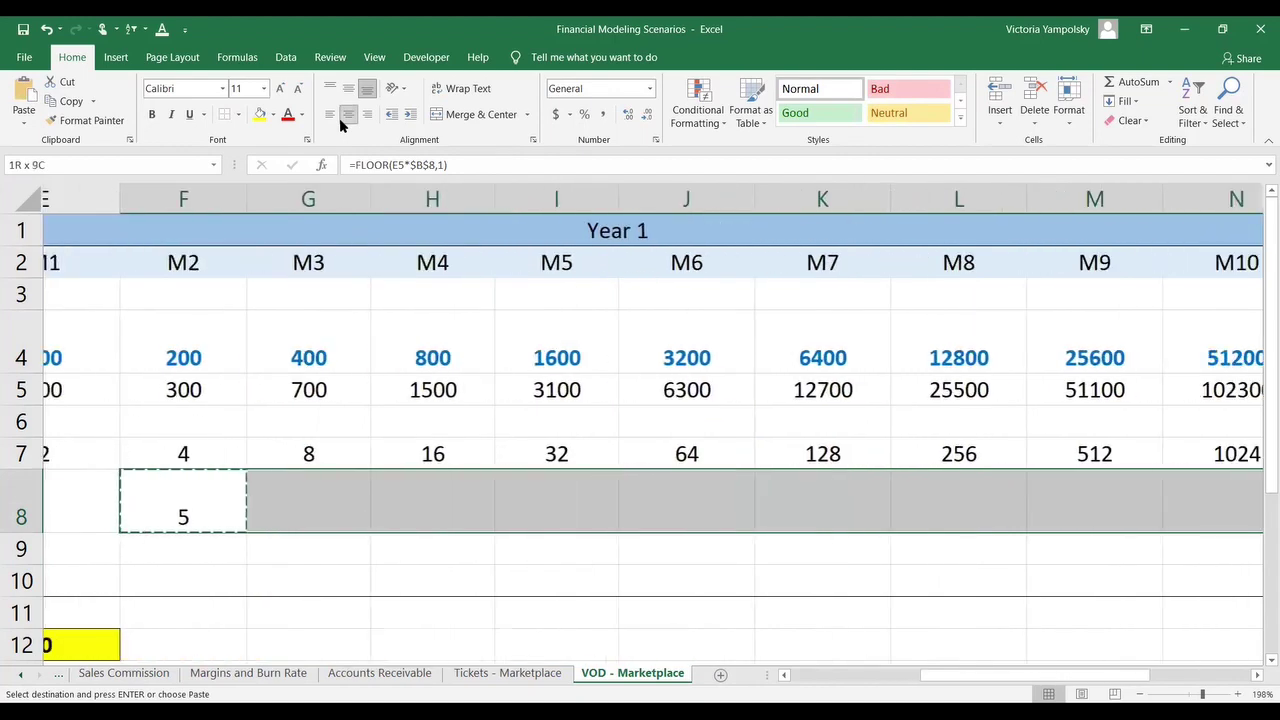
key("ctrl+v")
key("Left")
key("Right")
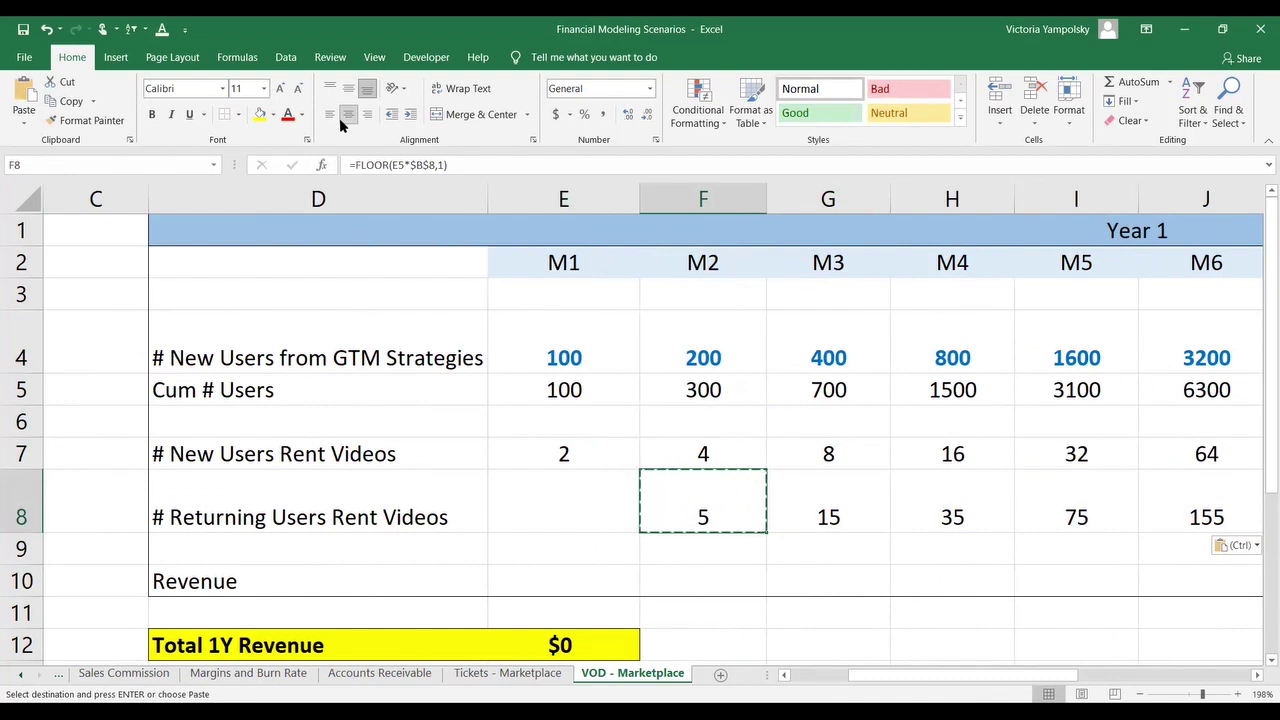
key("Left")
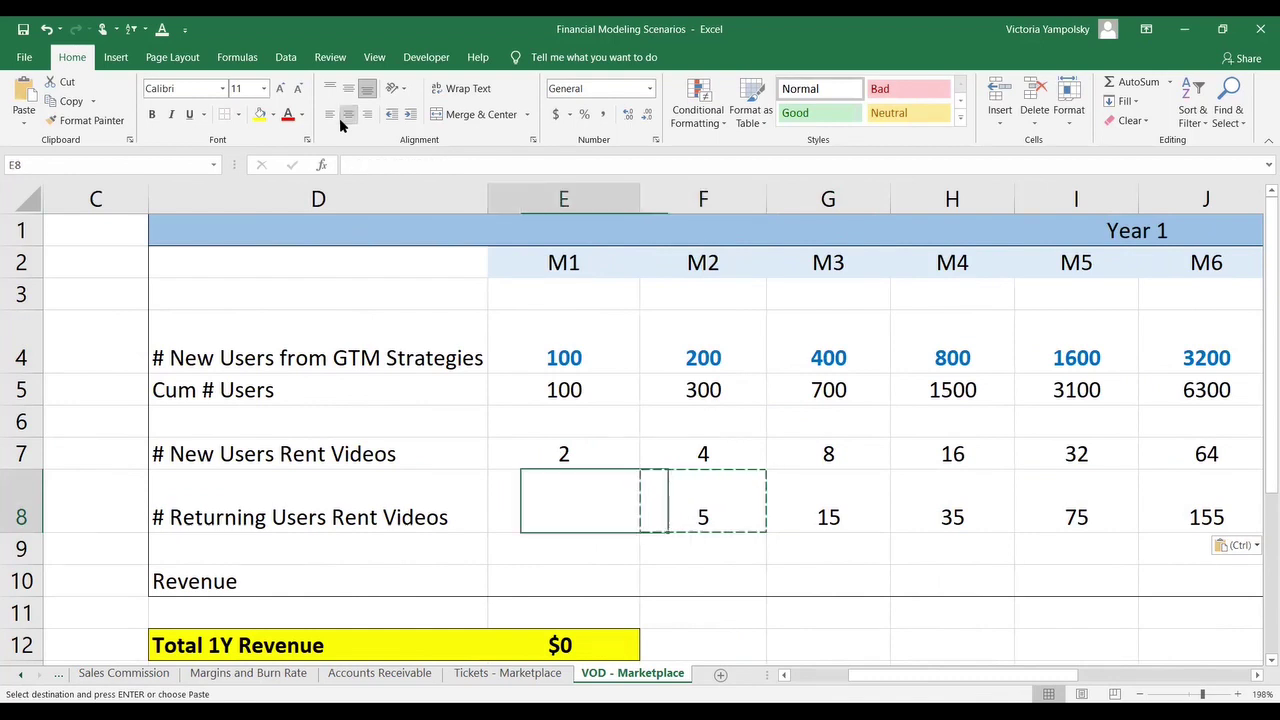
key("Left")
key("Escape")
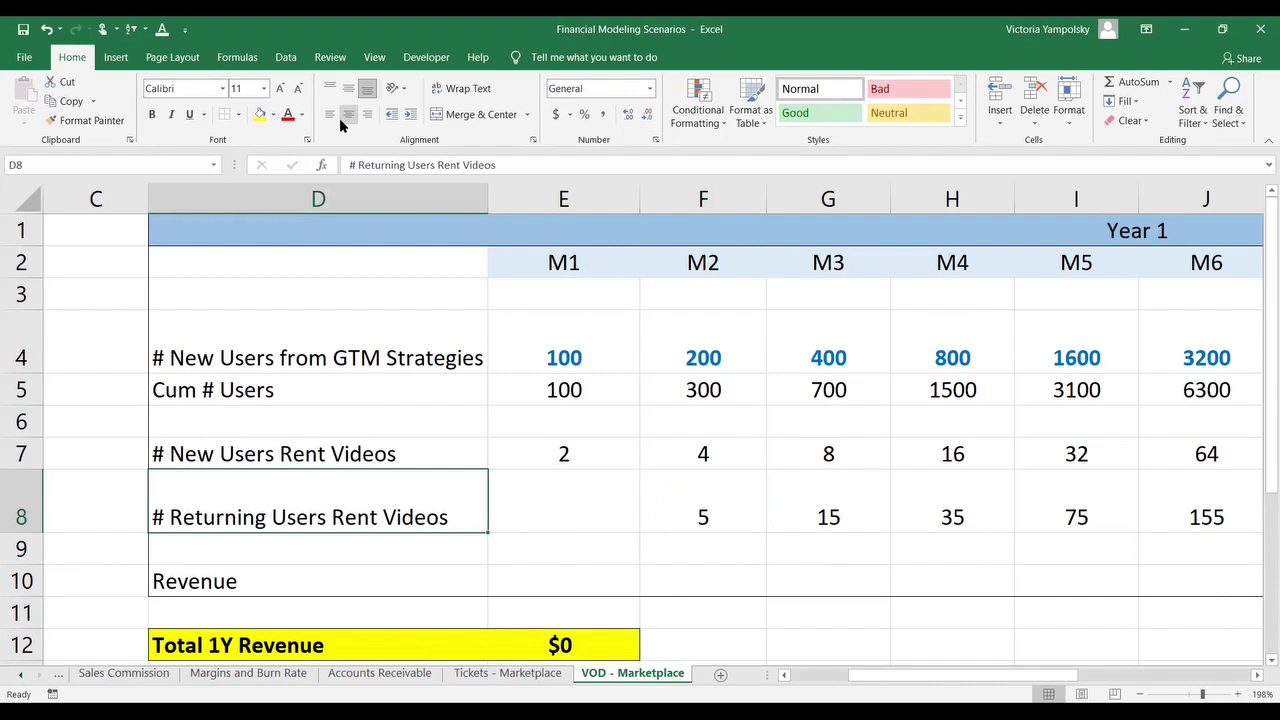
key("Down")
key("Down")
key("Left")
key("Left")
key("Left")
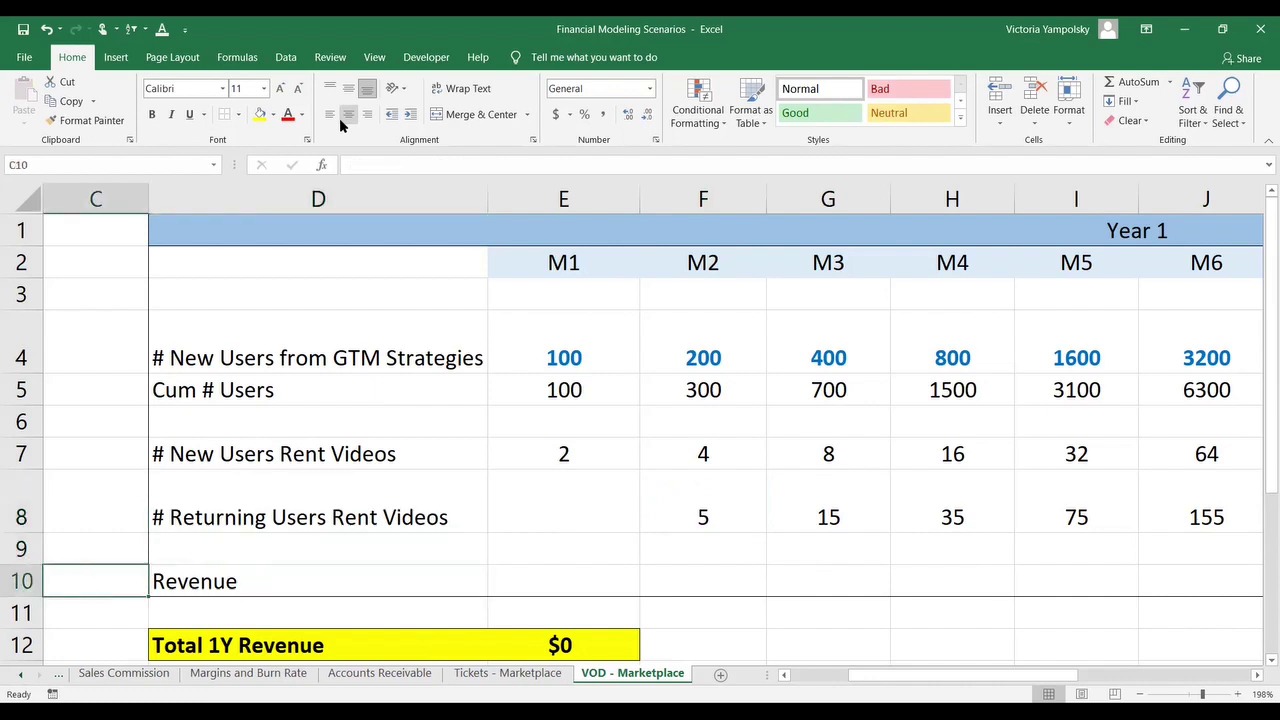
key("Right")
key("Right")
key("Right")
key("Right")
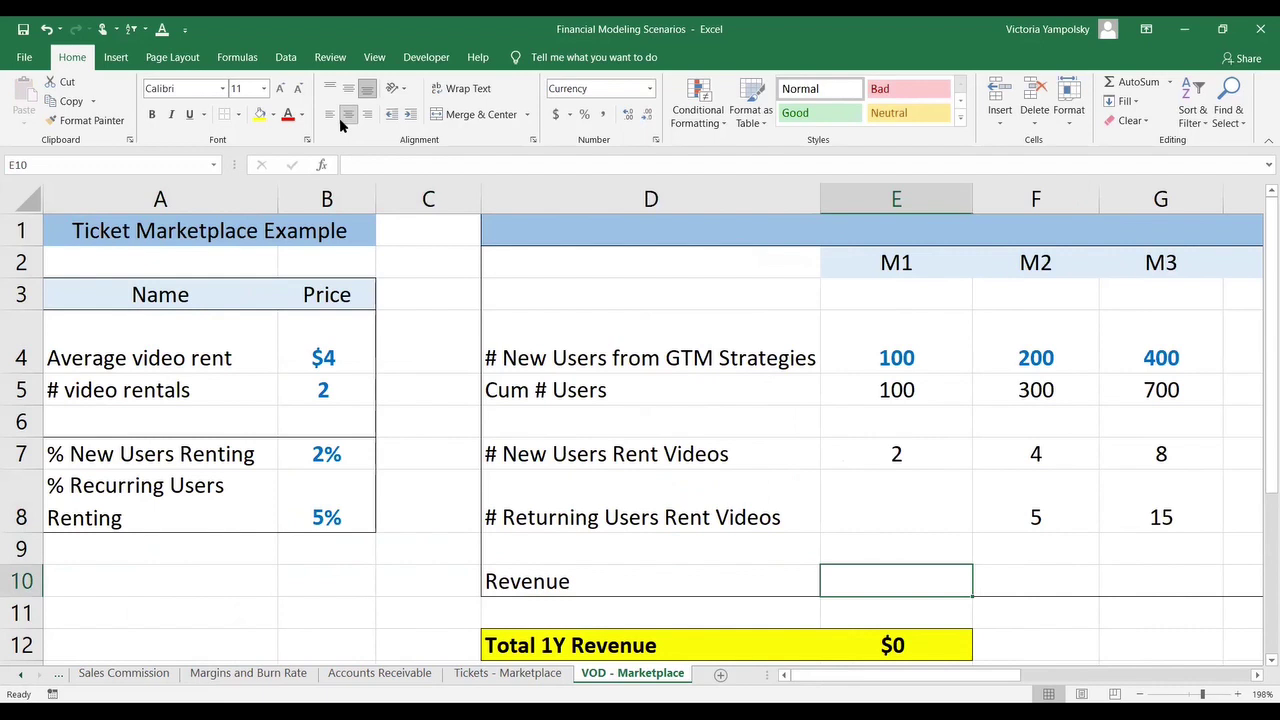
Step: Enter =(E7+E8)*$B$4*$B$5 in E10, giving $16 month 1 revenue
type("=")
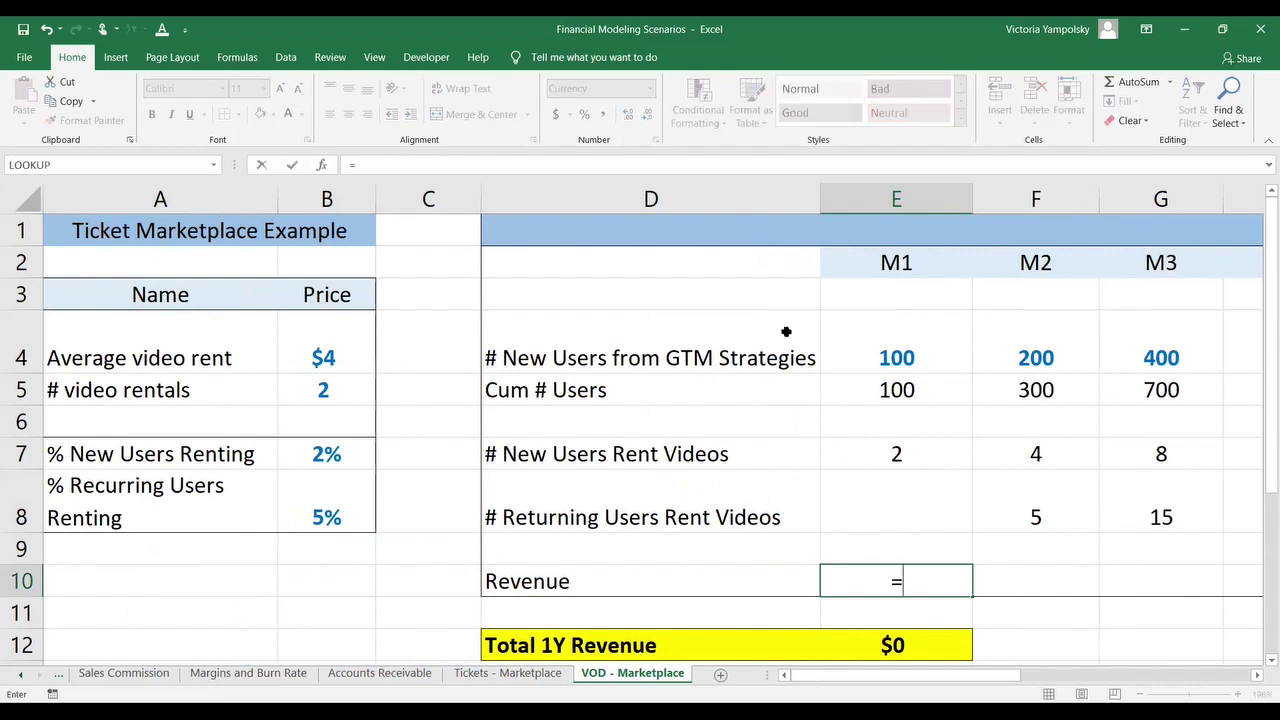
type("(")
left_click(893, 452)
type("+")
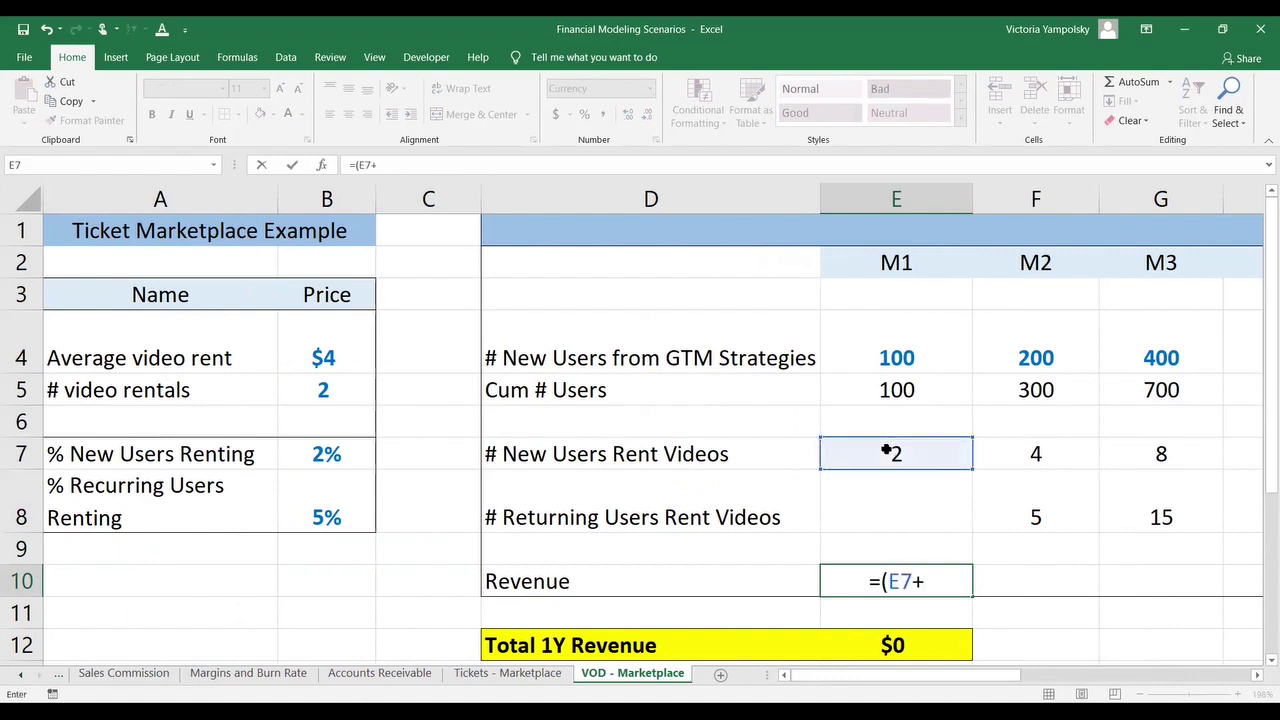
left_click(866, 499)
type(")*")
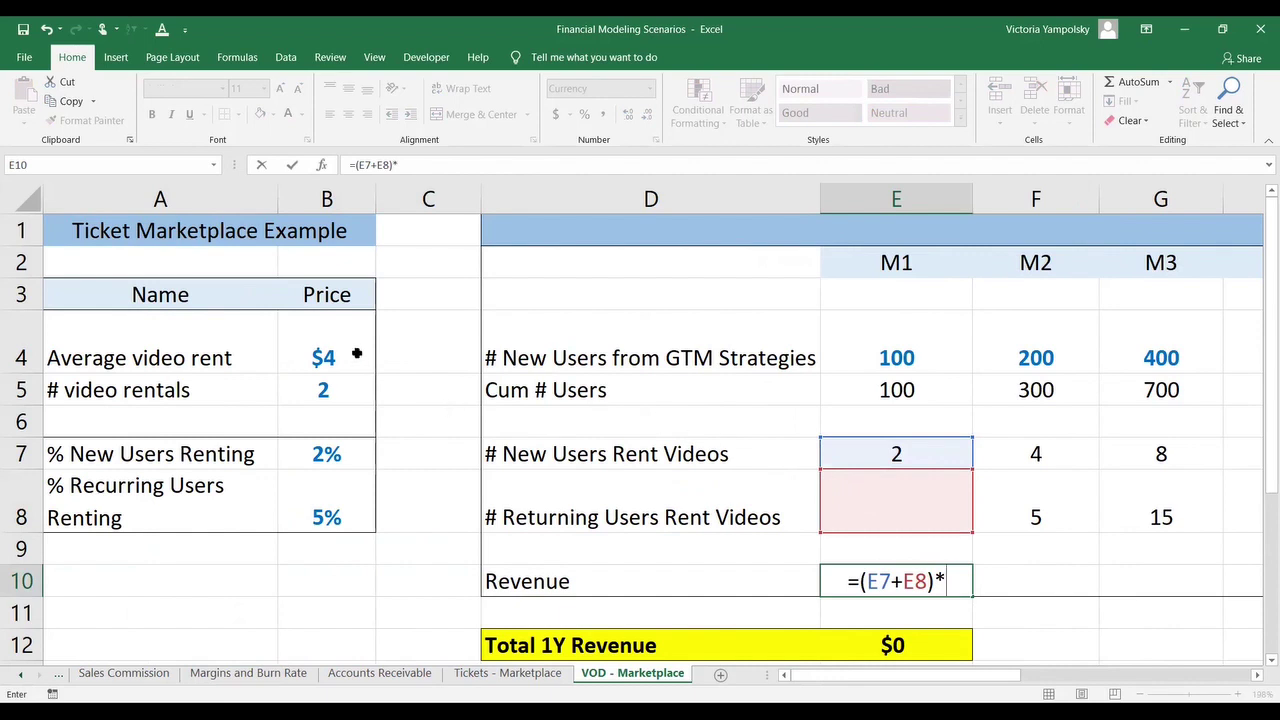
left_click(345, 352)
key("F4")
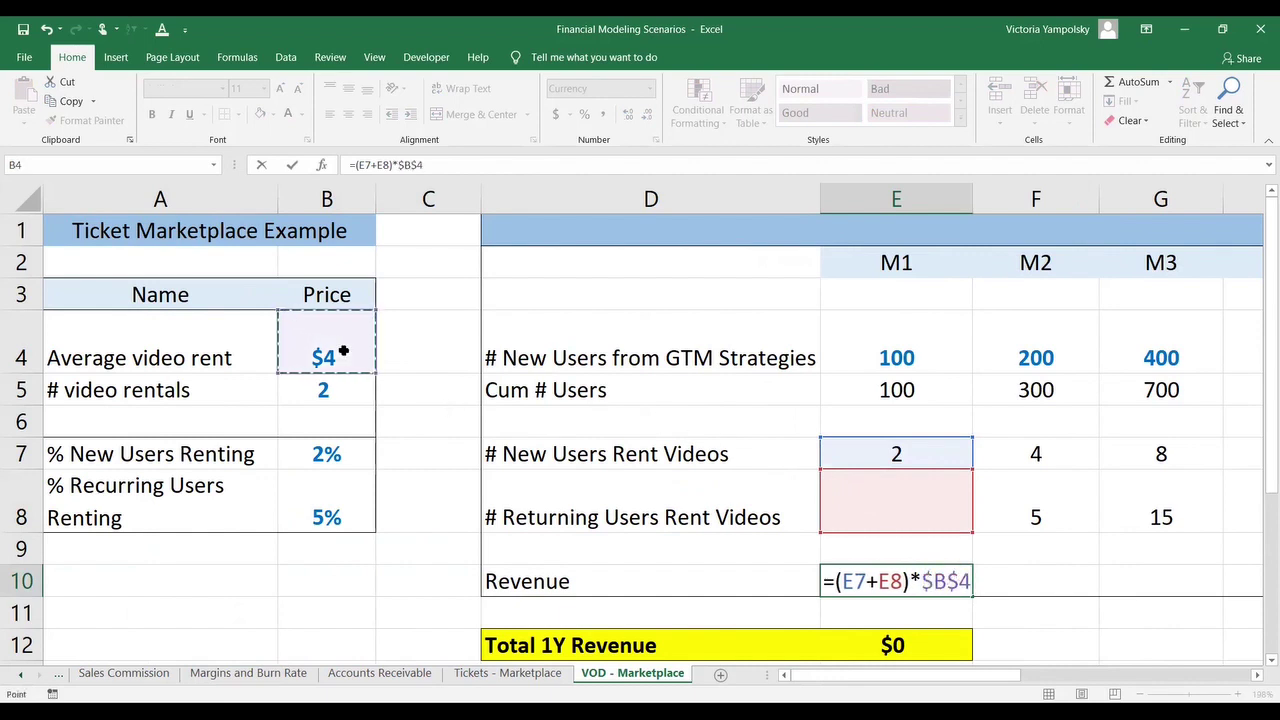
type("*")
left_click(340, 391)
key("F4")
key("Return")
key("Up")
Step: Copy the revenue formula across F10:M10, bringing Total 1Y Revenue to $184,904
key("ctrl+c")
key("shift+Right")
key("shift+Right")
key("shift+Right")
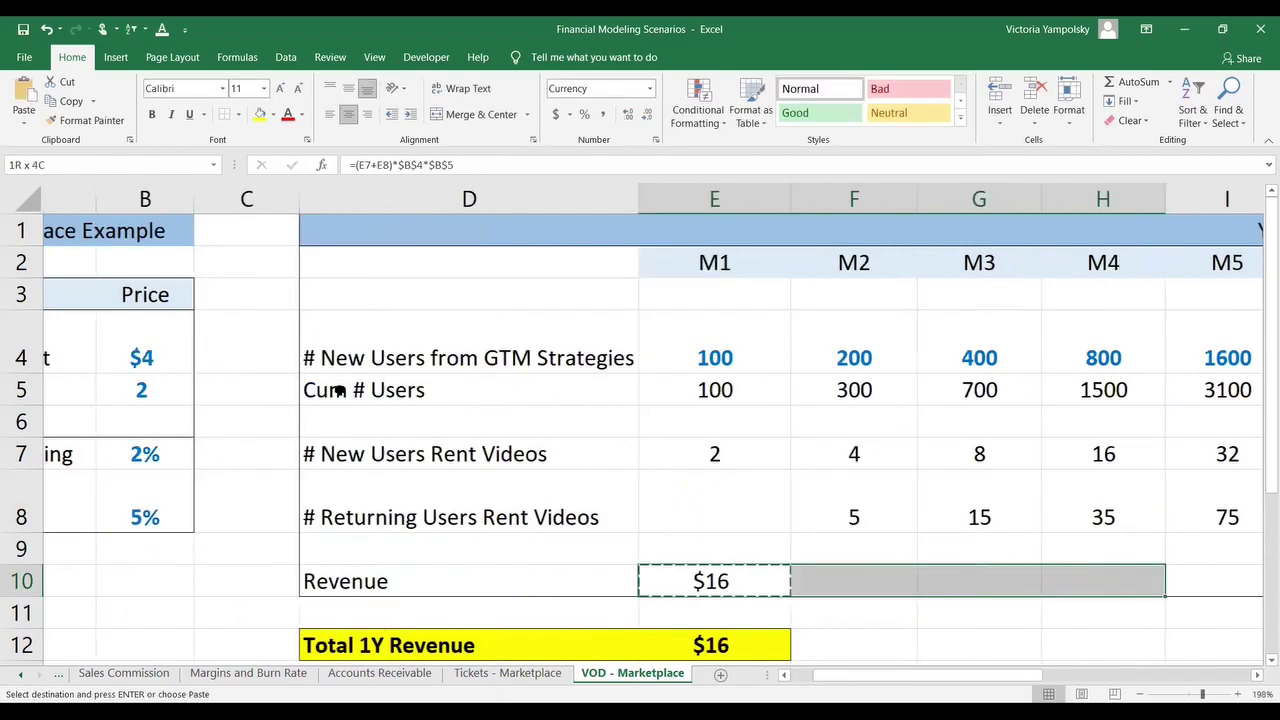
key("shift+Right")
key("shift+Right")
key("shift+Right")
key("shift+Right")
key("shift+Right")
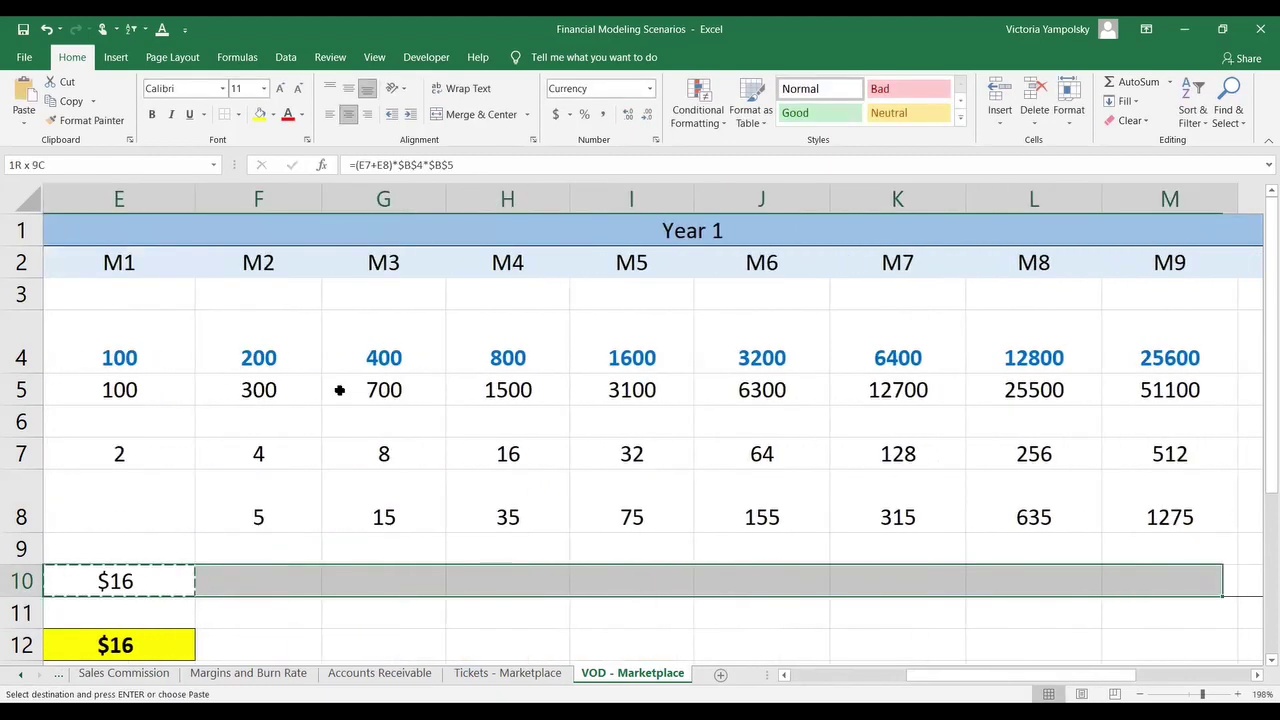
key("ctrl+v")
key("Escape")
key("Down")
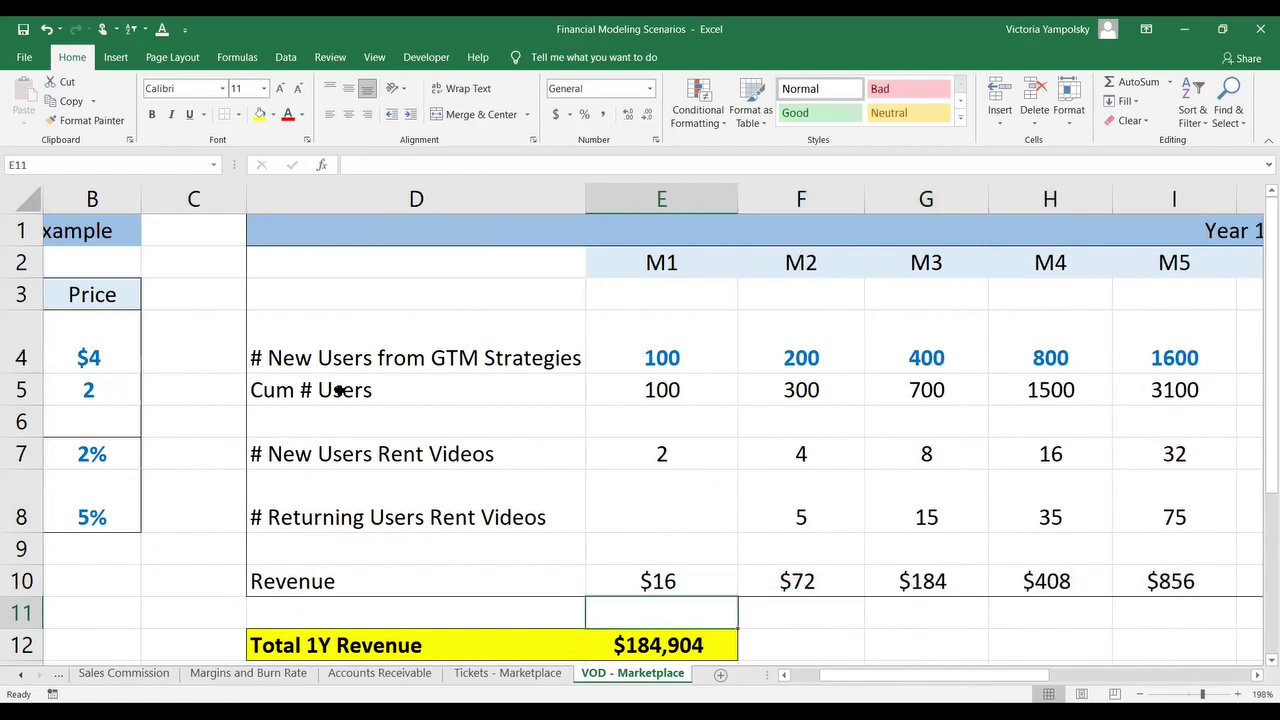
key("Down")
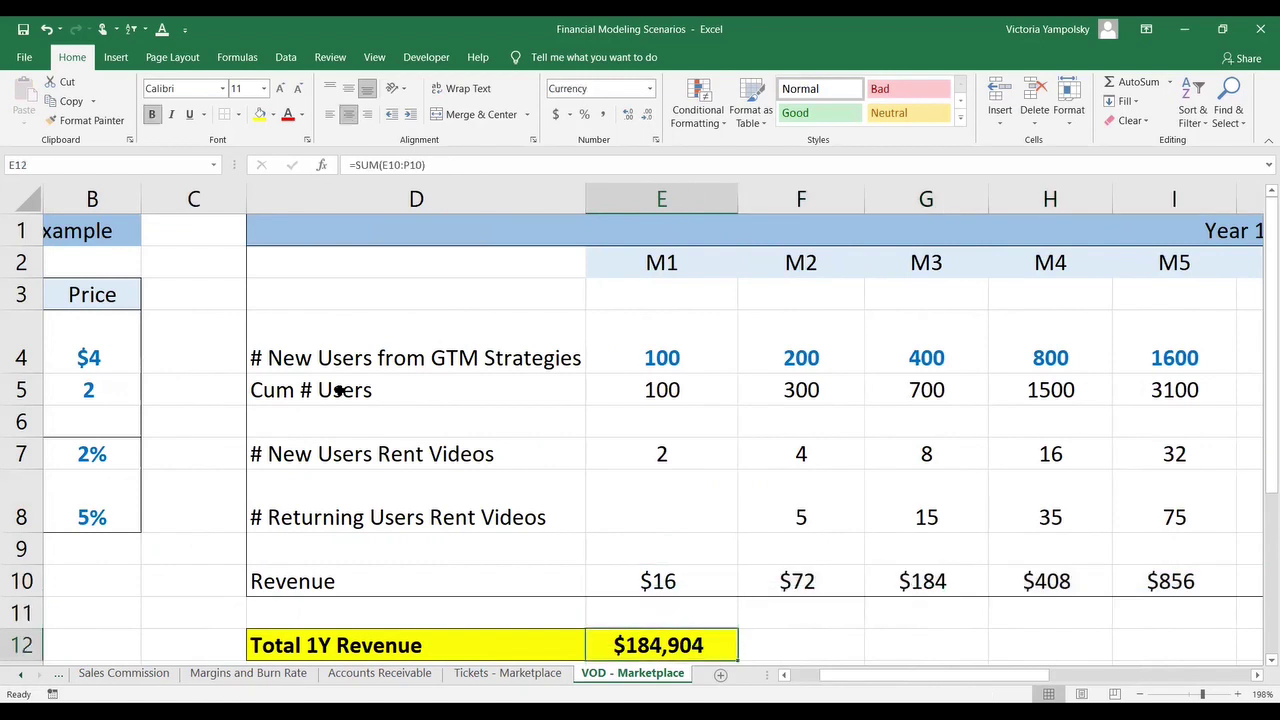
key("Right")
key("Right")
key("Right")
key("Right")
key("Right")
key("Right")
key("Right")
key("Right")
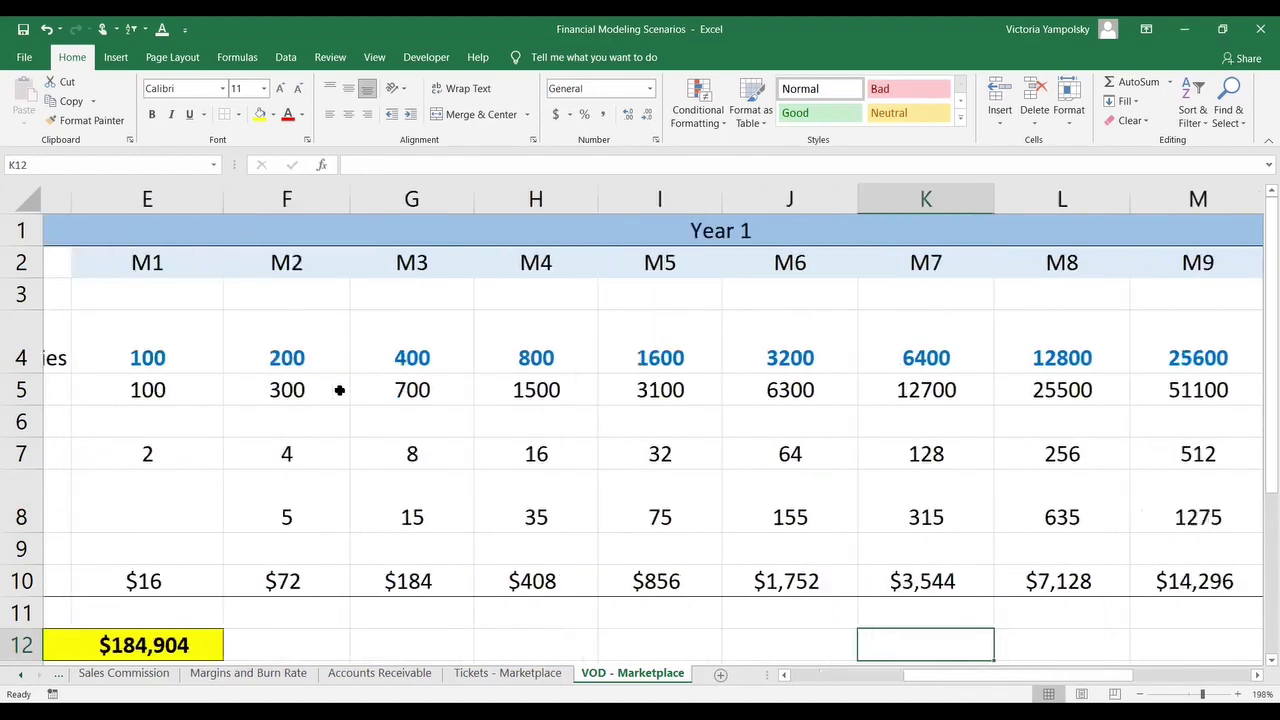
key("Right")
key("Right")
key("Left")
key("Left")
key("Left")
key("Left")
key("Left")
key("Left")
key("Left")
key("Left")
key("Left")
key("Left")
key("Left")
key("Left")
key("Left")
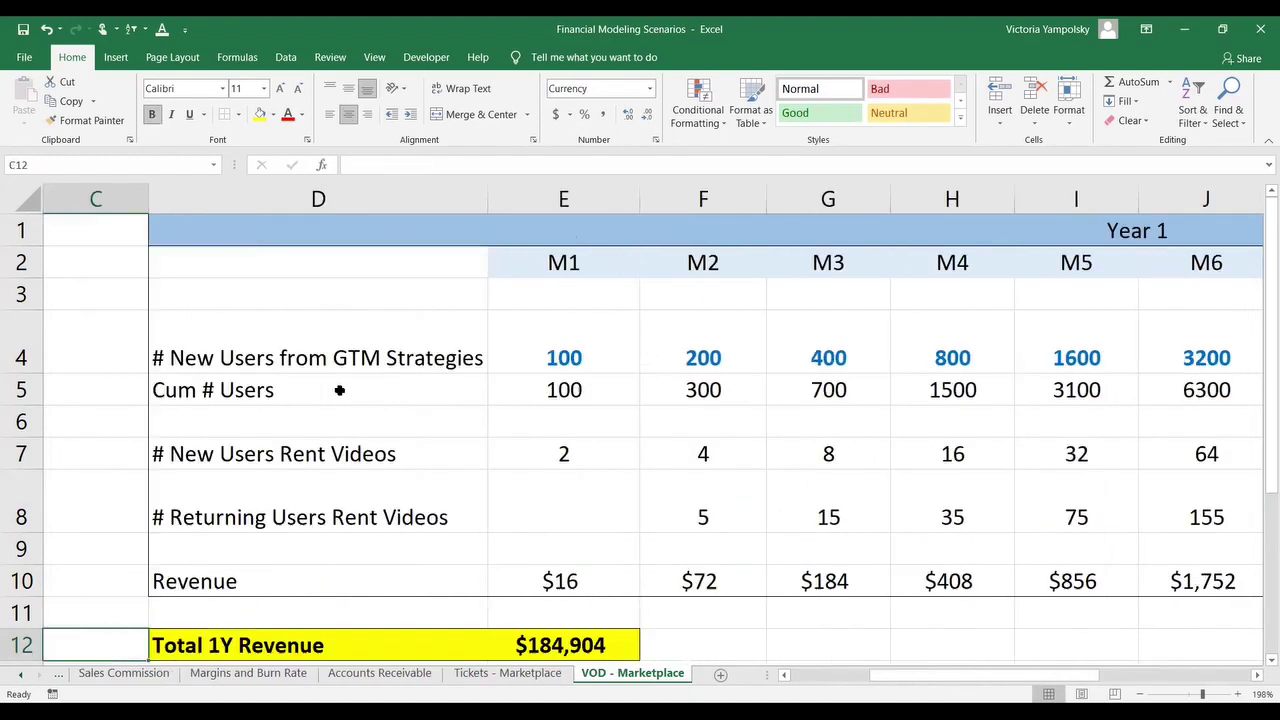
key("Left")
key("Right")
key("Right")
key("Right")
key("Right")
key("Right")
key("Left")
key("Left")
key("Left")
key("Left")
key("Up")
key("Up")
key("Up")
key("Up")
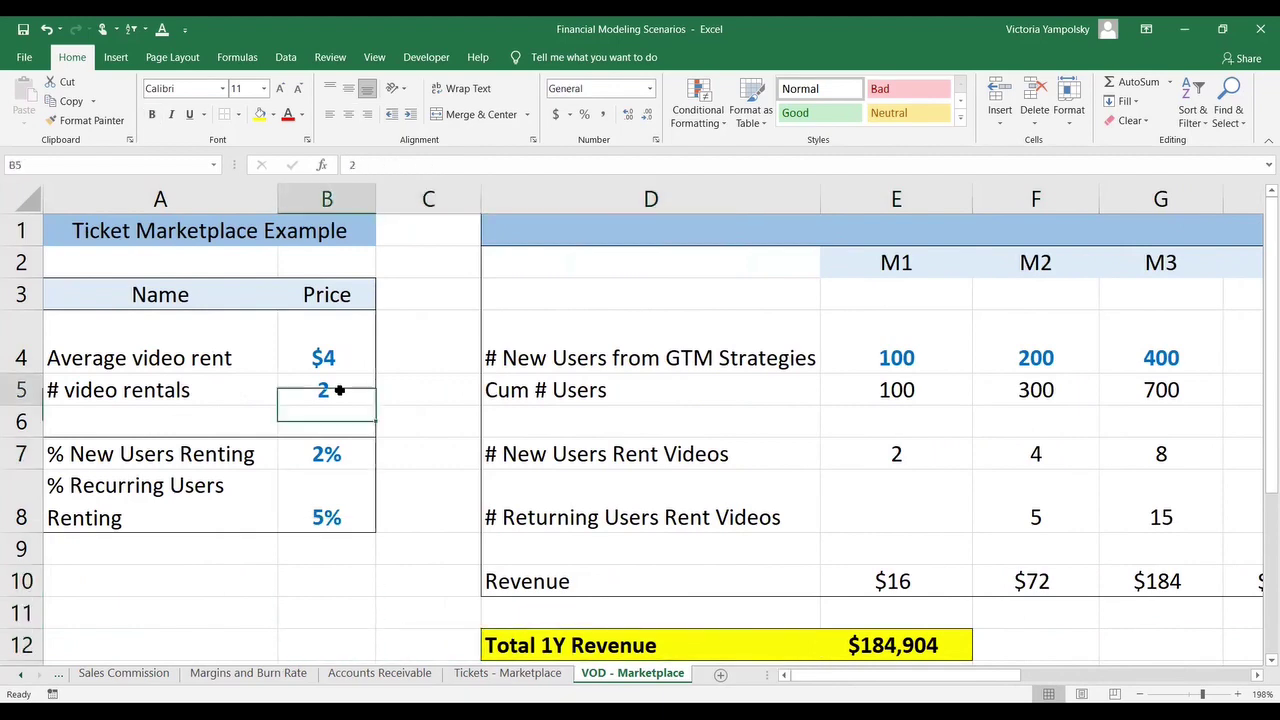
key("Up")
key("Up")
key("Up")
key("Up")
key("Right")
key("Right")
key("Right")
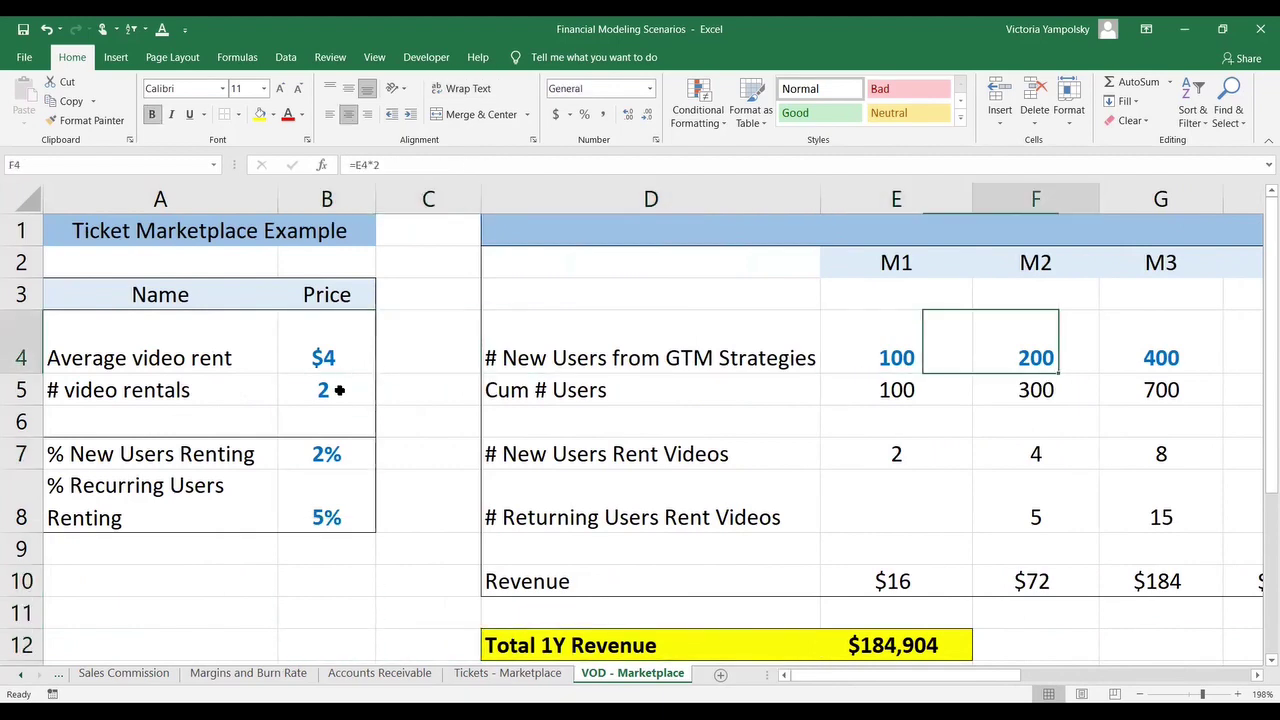
key("Right")
key("Right")
key("Right")
key("Right")
key("Right")
key("Right")
key("Right")
key("Right")
key("Right")
key("Right")
key("Left")
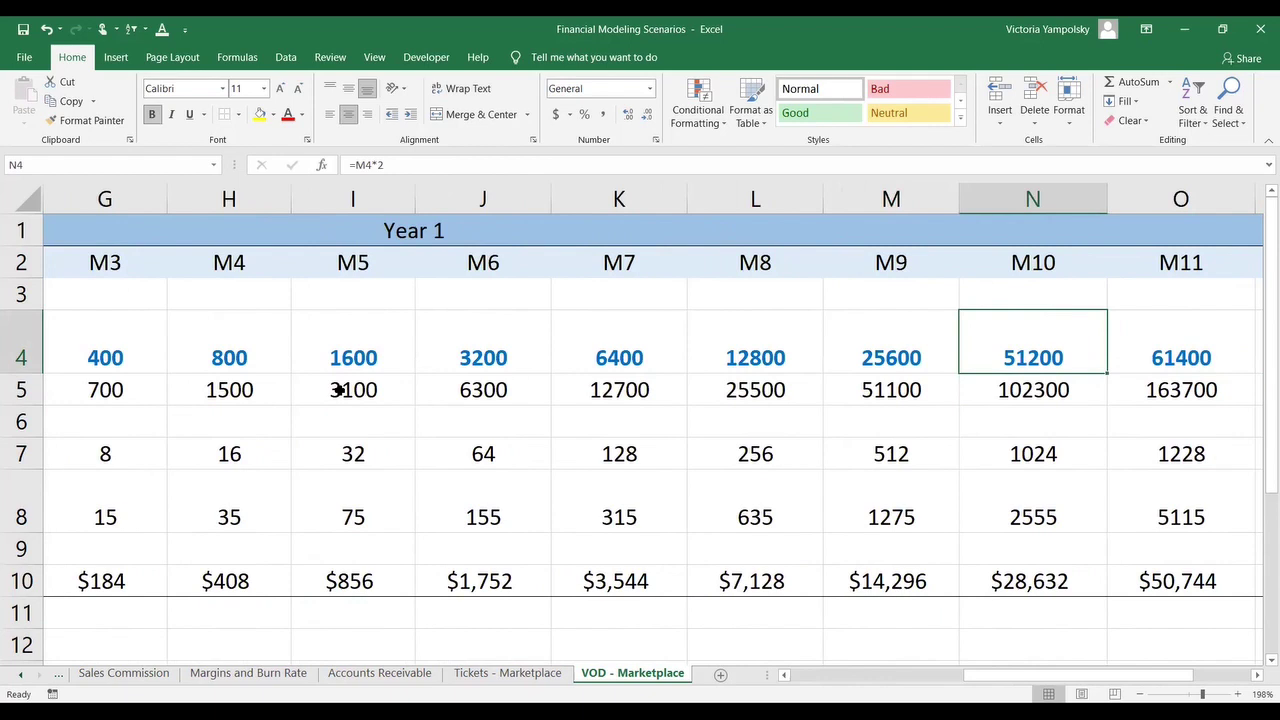
key("Left")
key("Left")
key("Left")
key("Left")
key("Left")
key("Left")
key("Left")
key("Left")
key("Left")
key("Left")
key("Left")
key("Left")
key("Left")
key("Right")
key("Left")
key("Right")
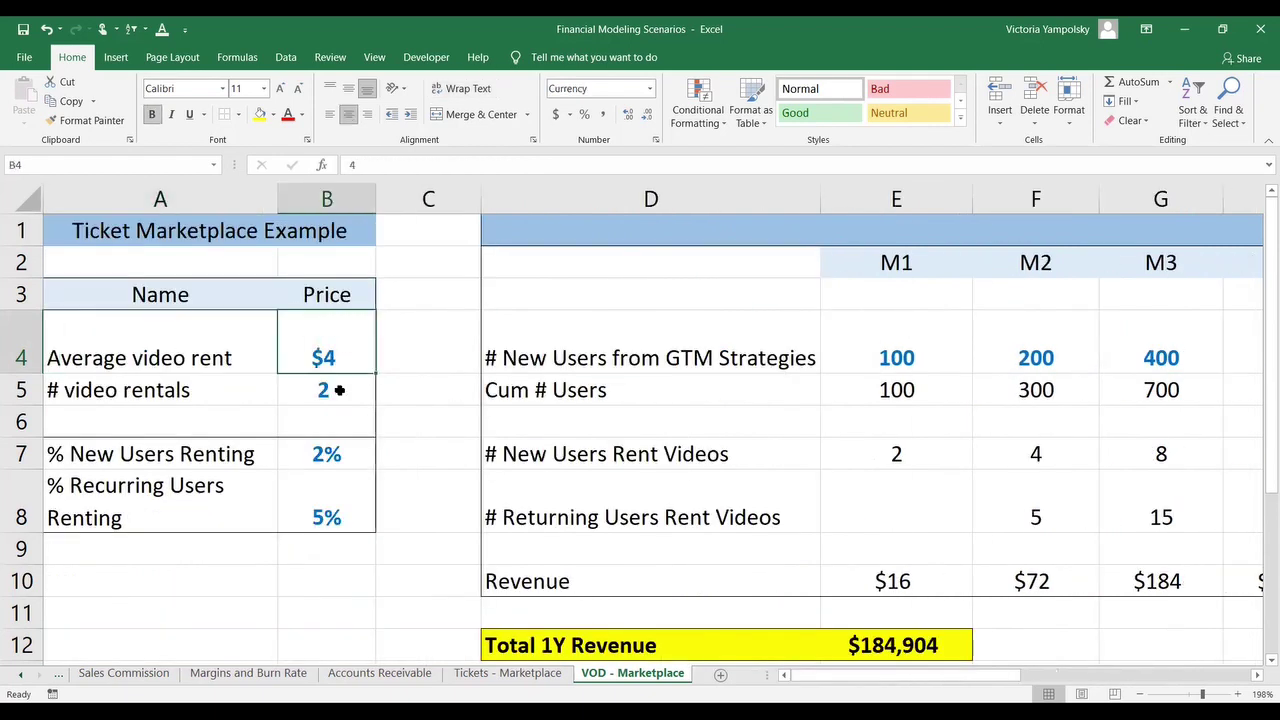
key("Down")
key("Left")
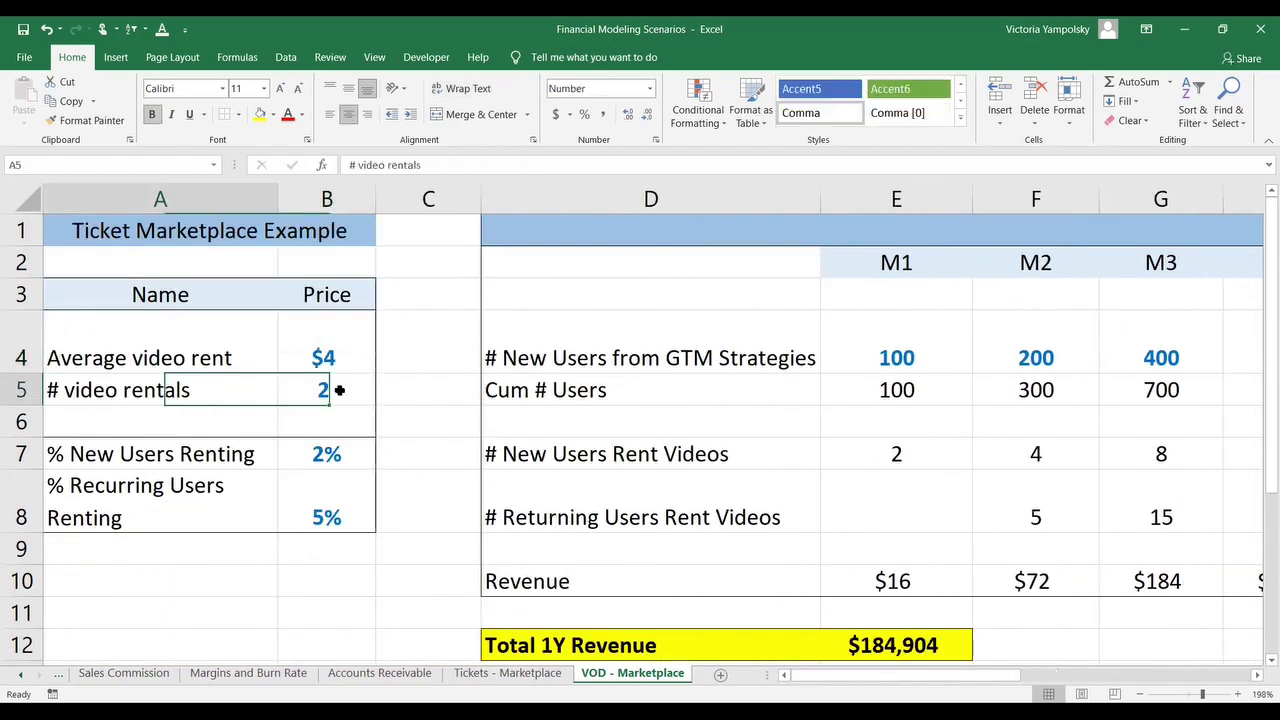
key("Right")
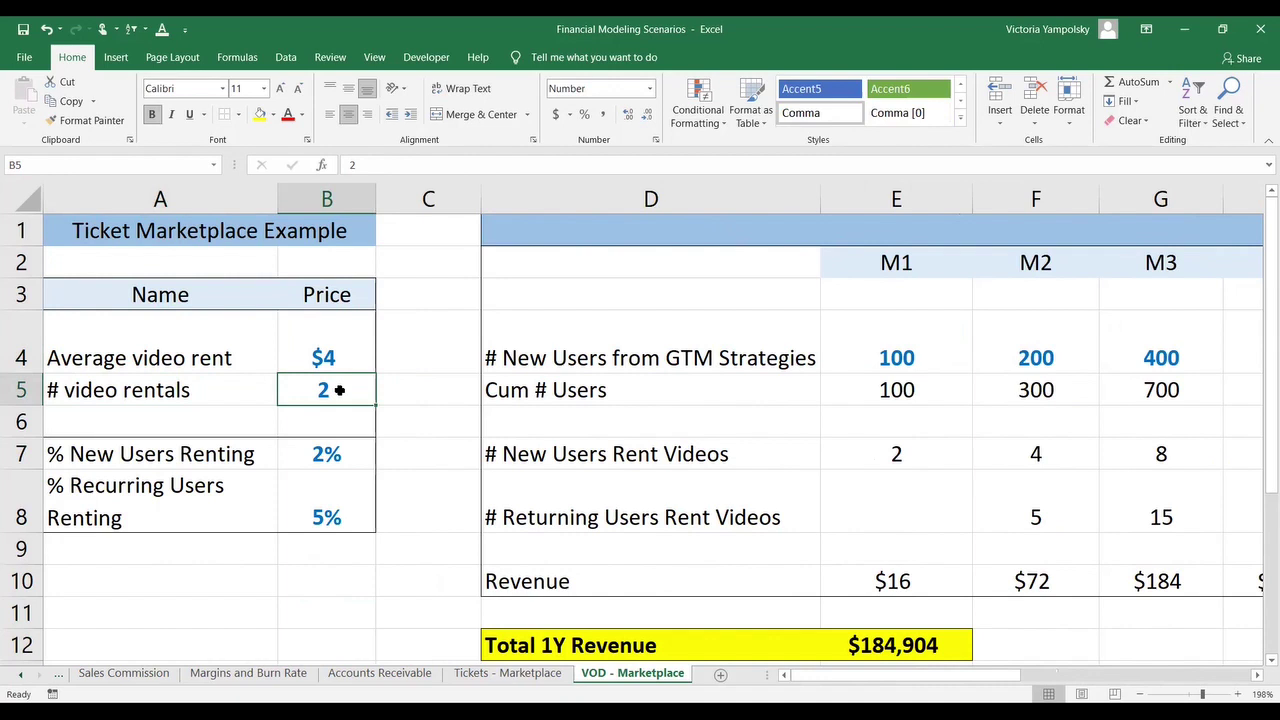
key("Down")
key("Down")
key("Left")
key("Right")
key("Down")
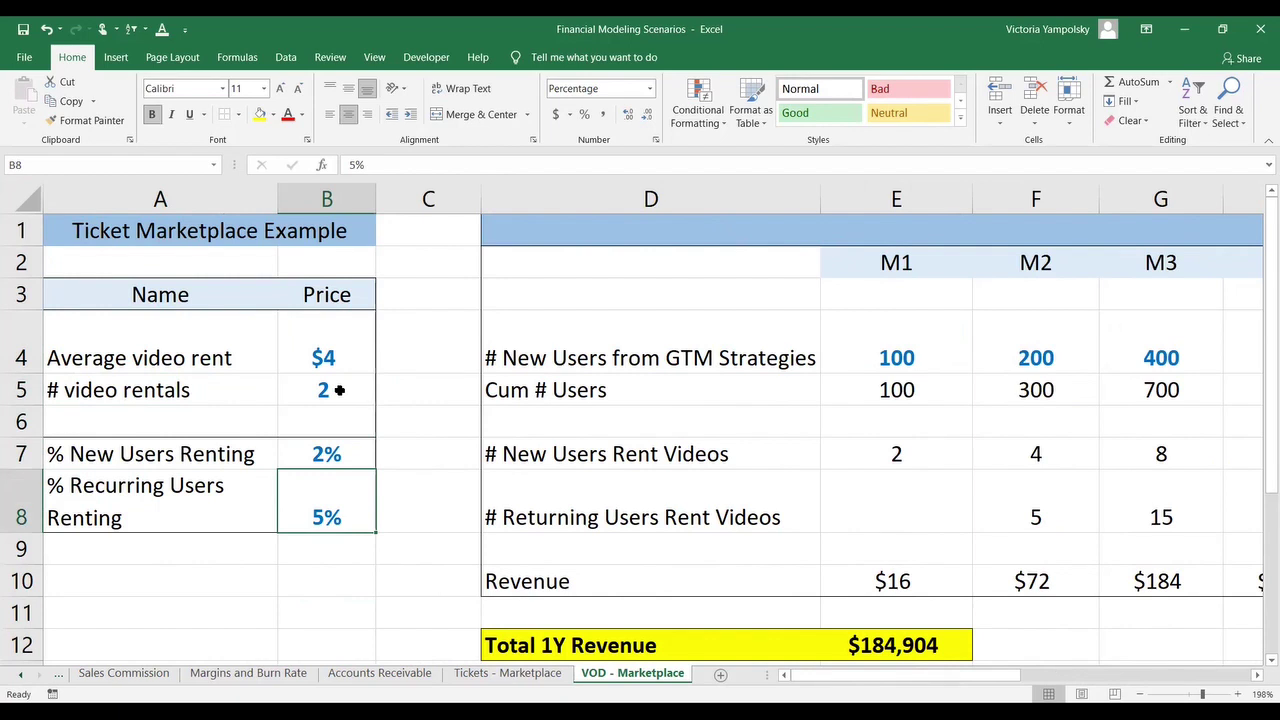
key("Down")
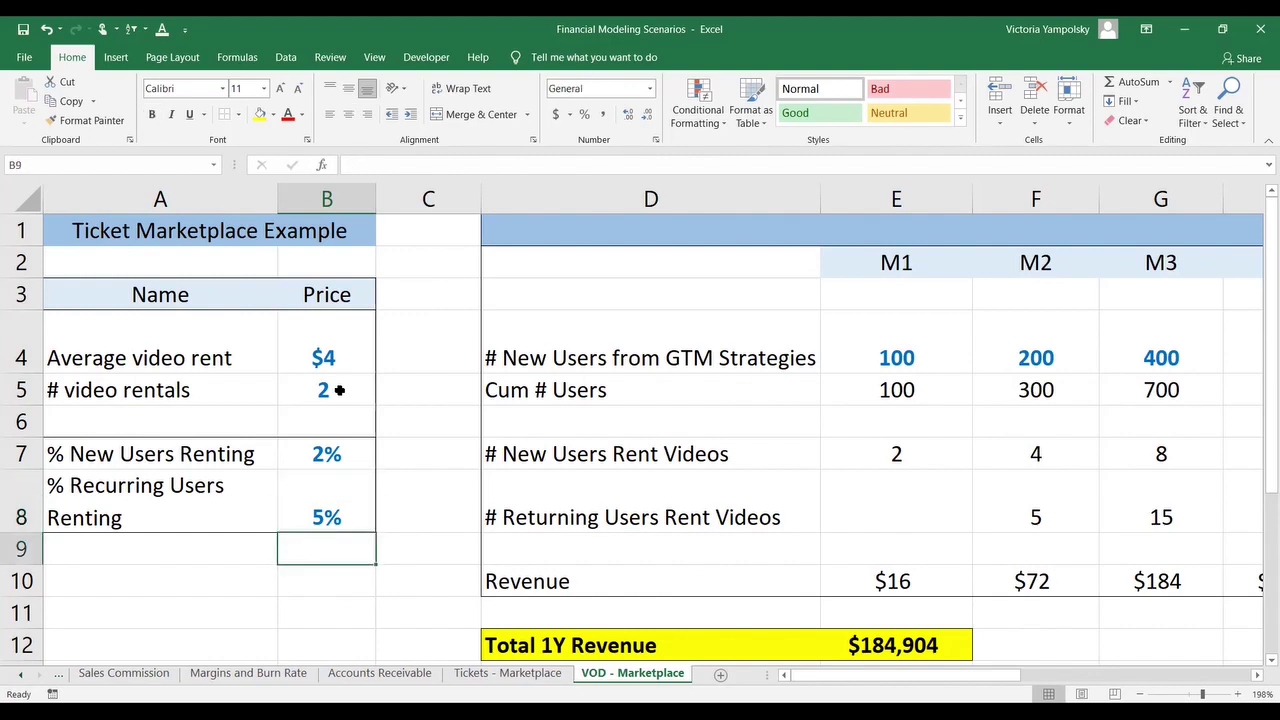